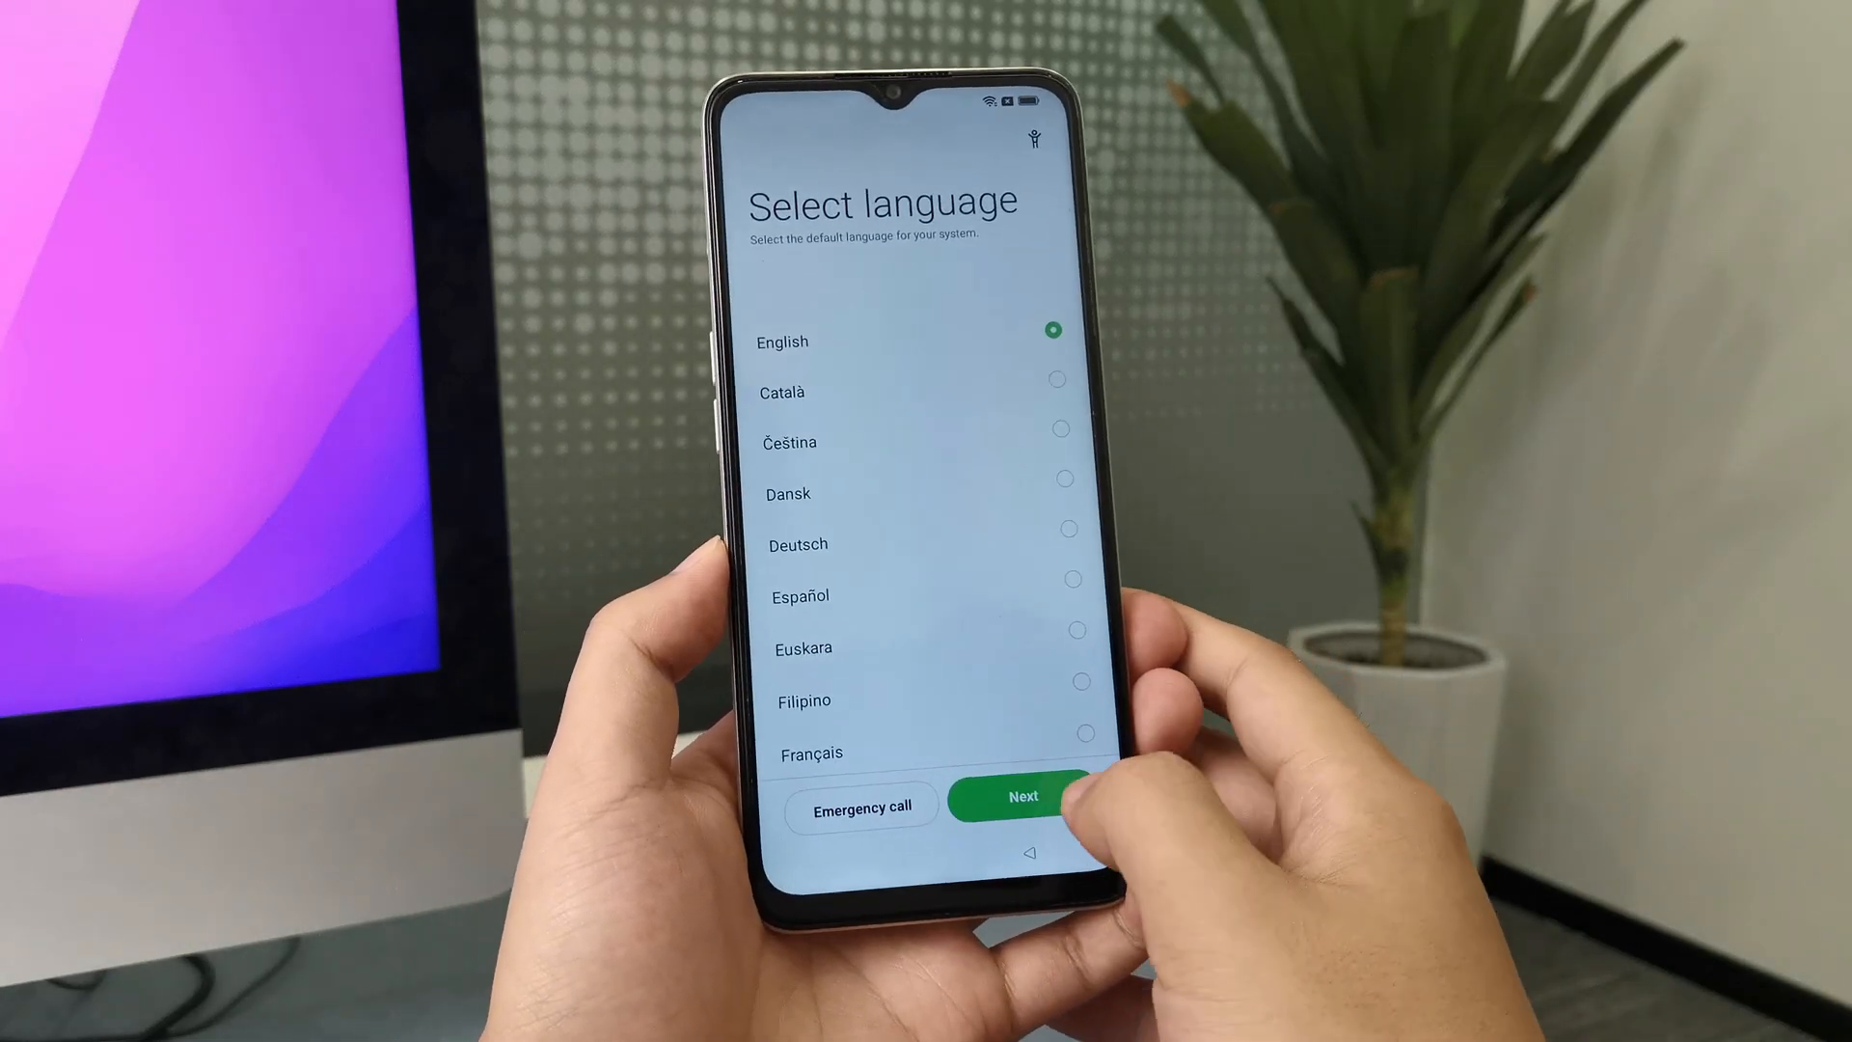
- Accept English and United States, agree to the legal terms, and choose Don't copy for apps and data
click(1023, 796)
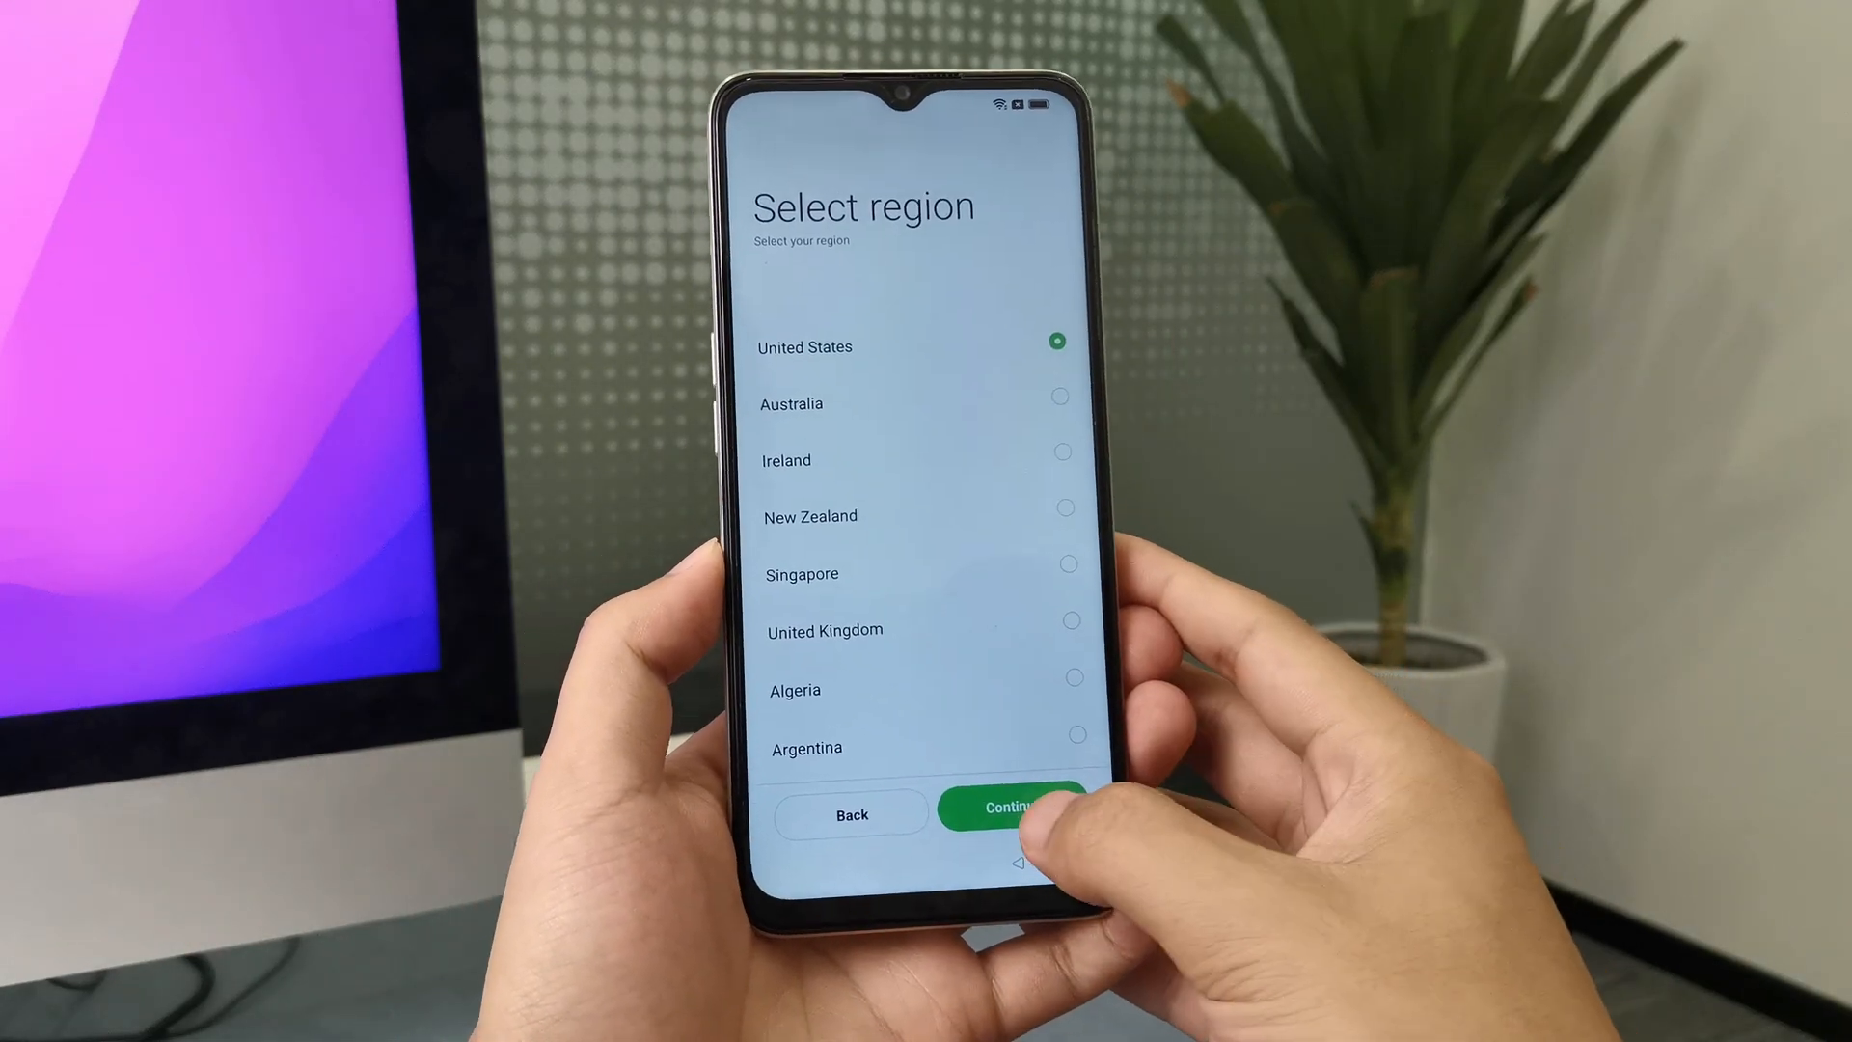
click(1014, 805)
click(1083, 860)
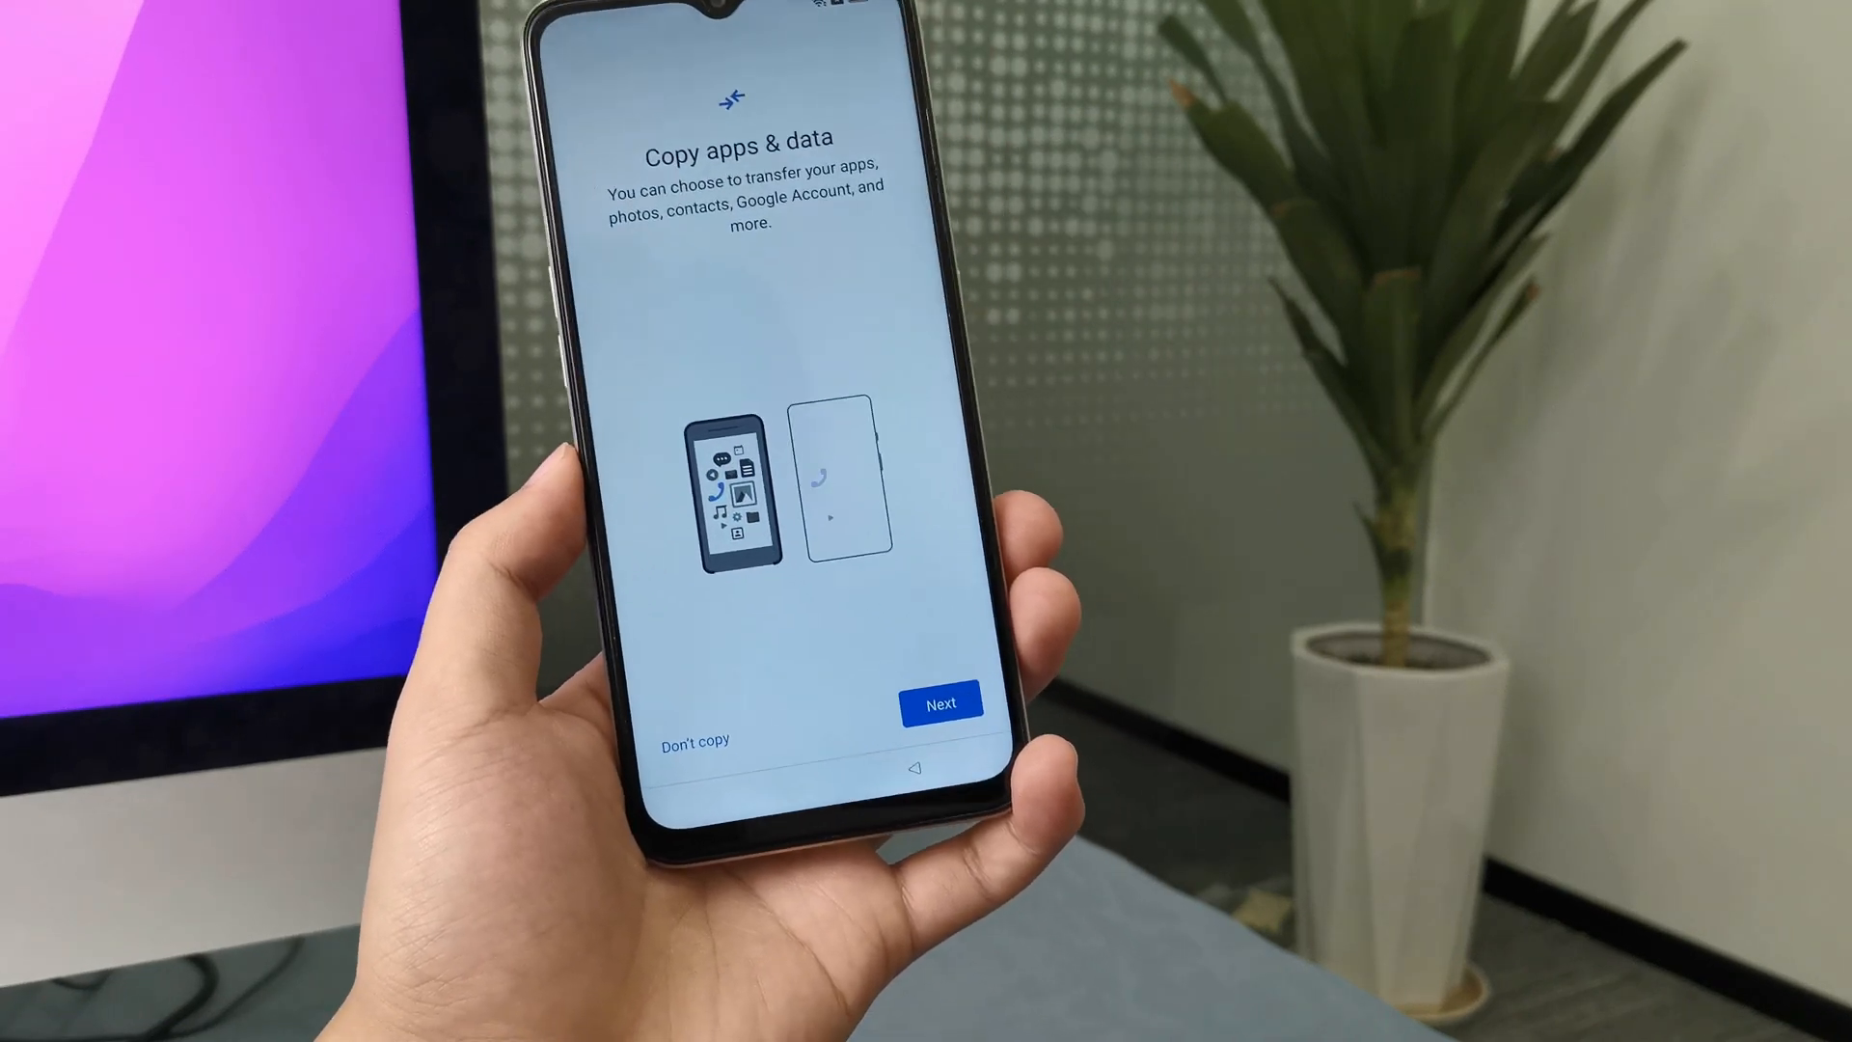
click(698, 743)
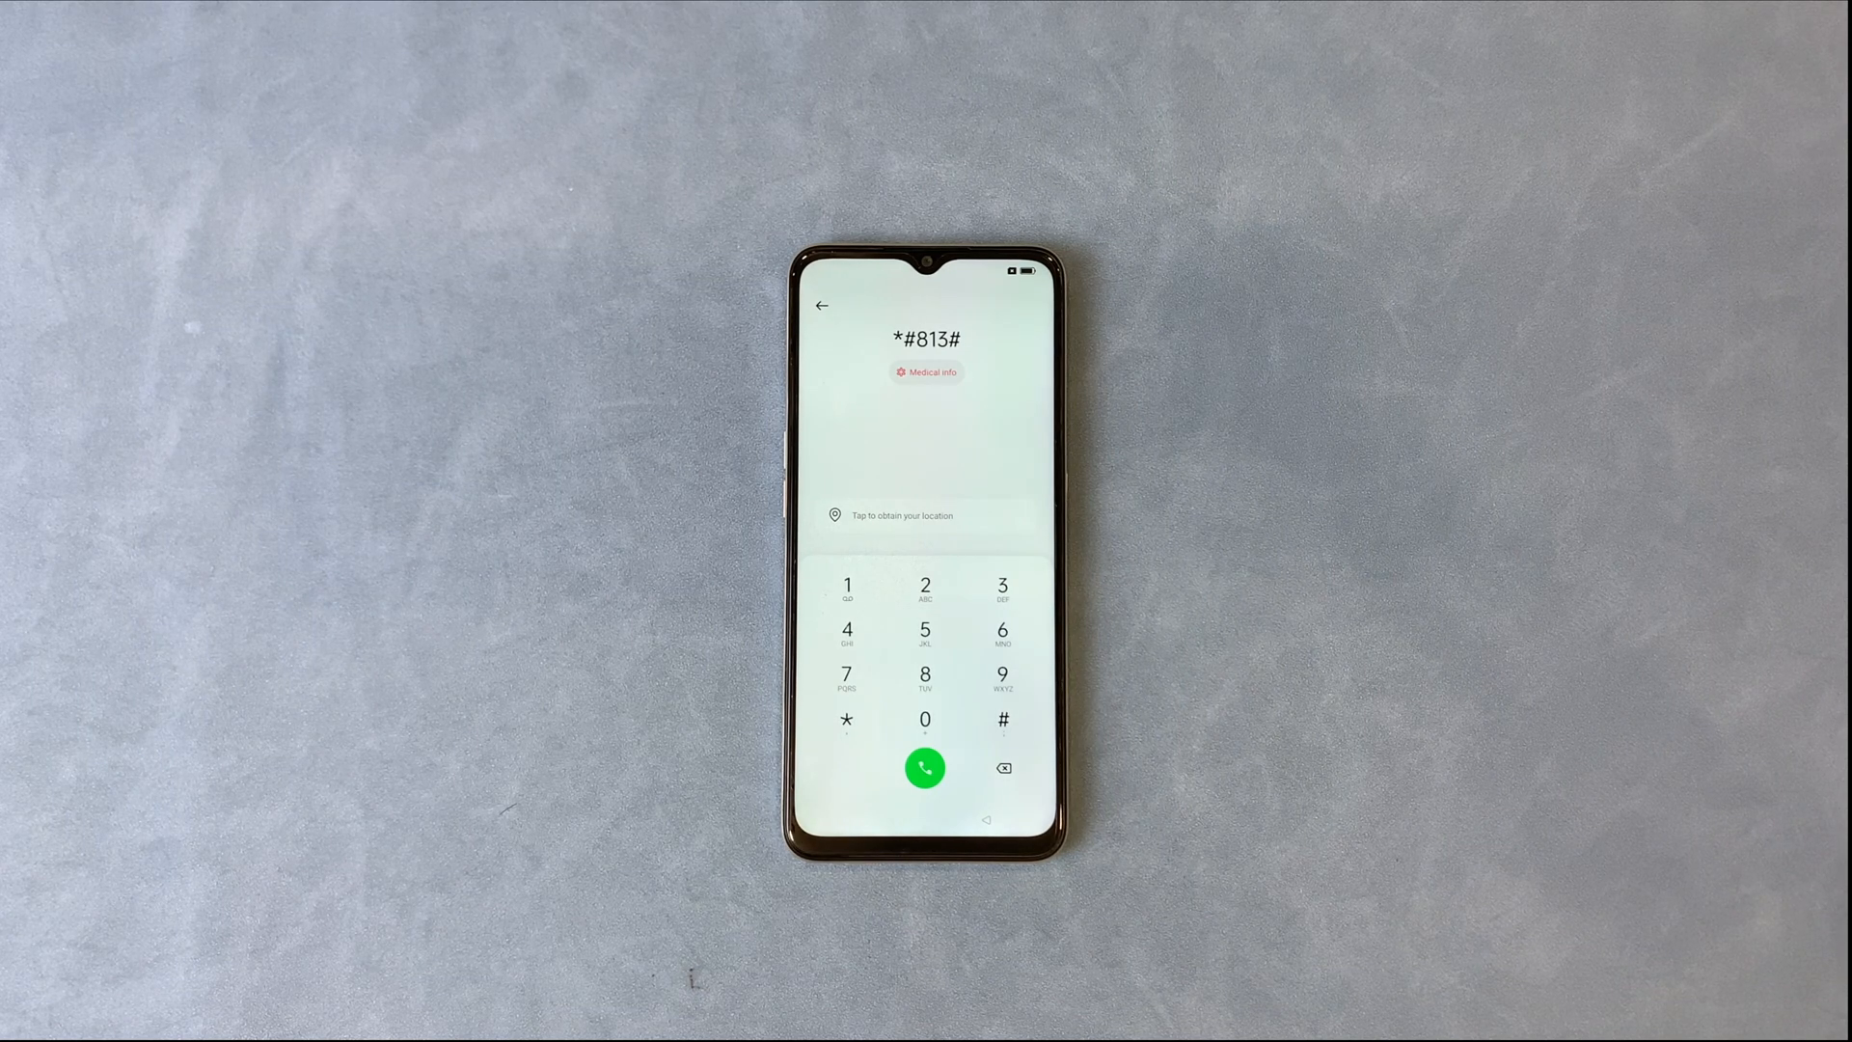
- Call the dialed *#813# code, dismiss the Call failed notice, and bring up the location Statement of use prompt
click(924, 768)
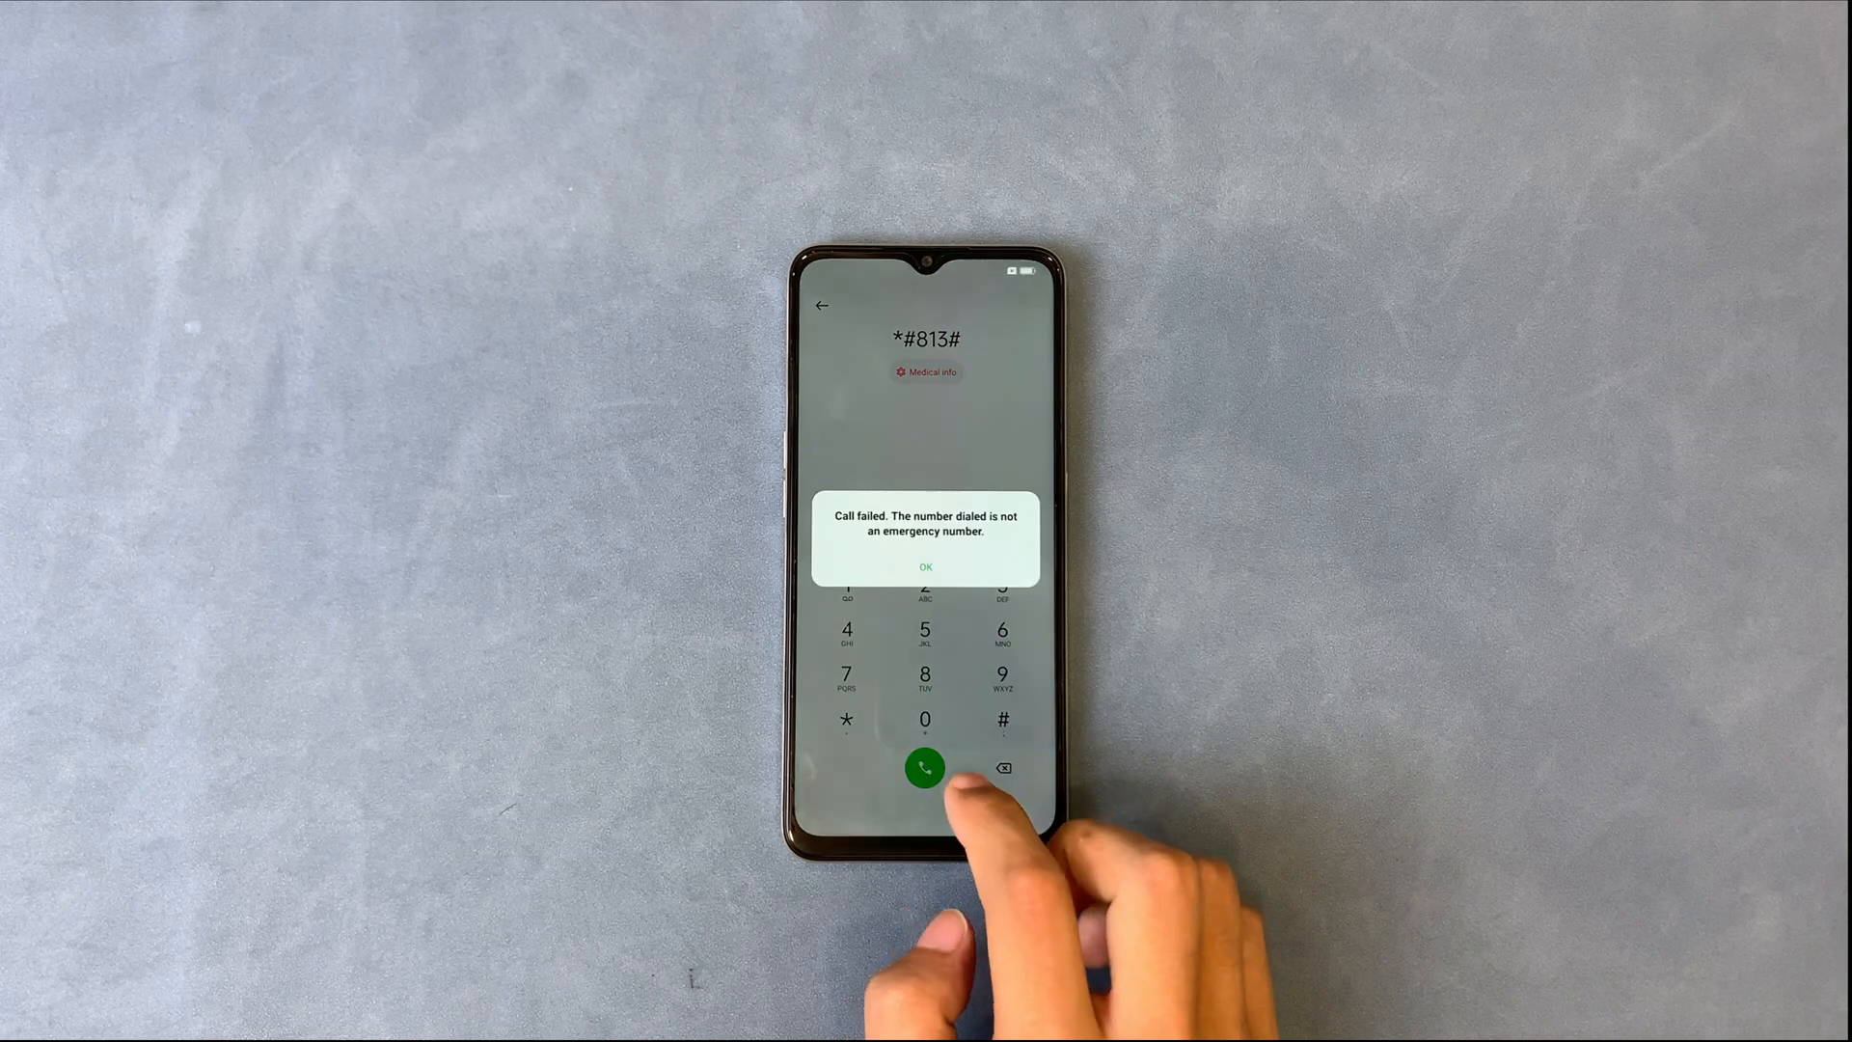
click(926, 566)
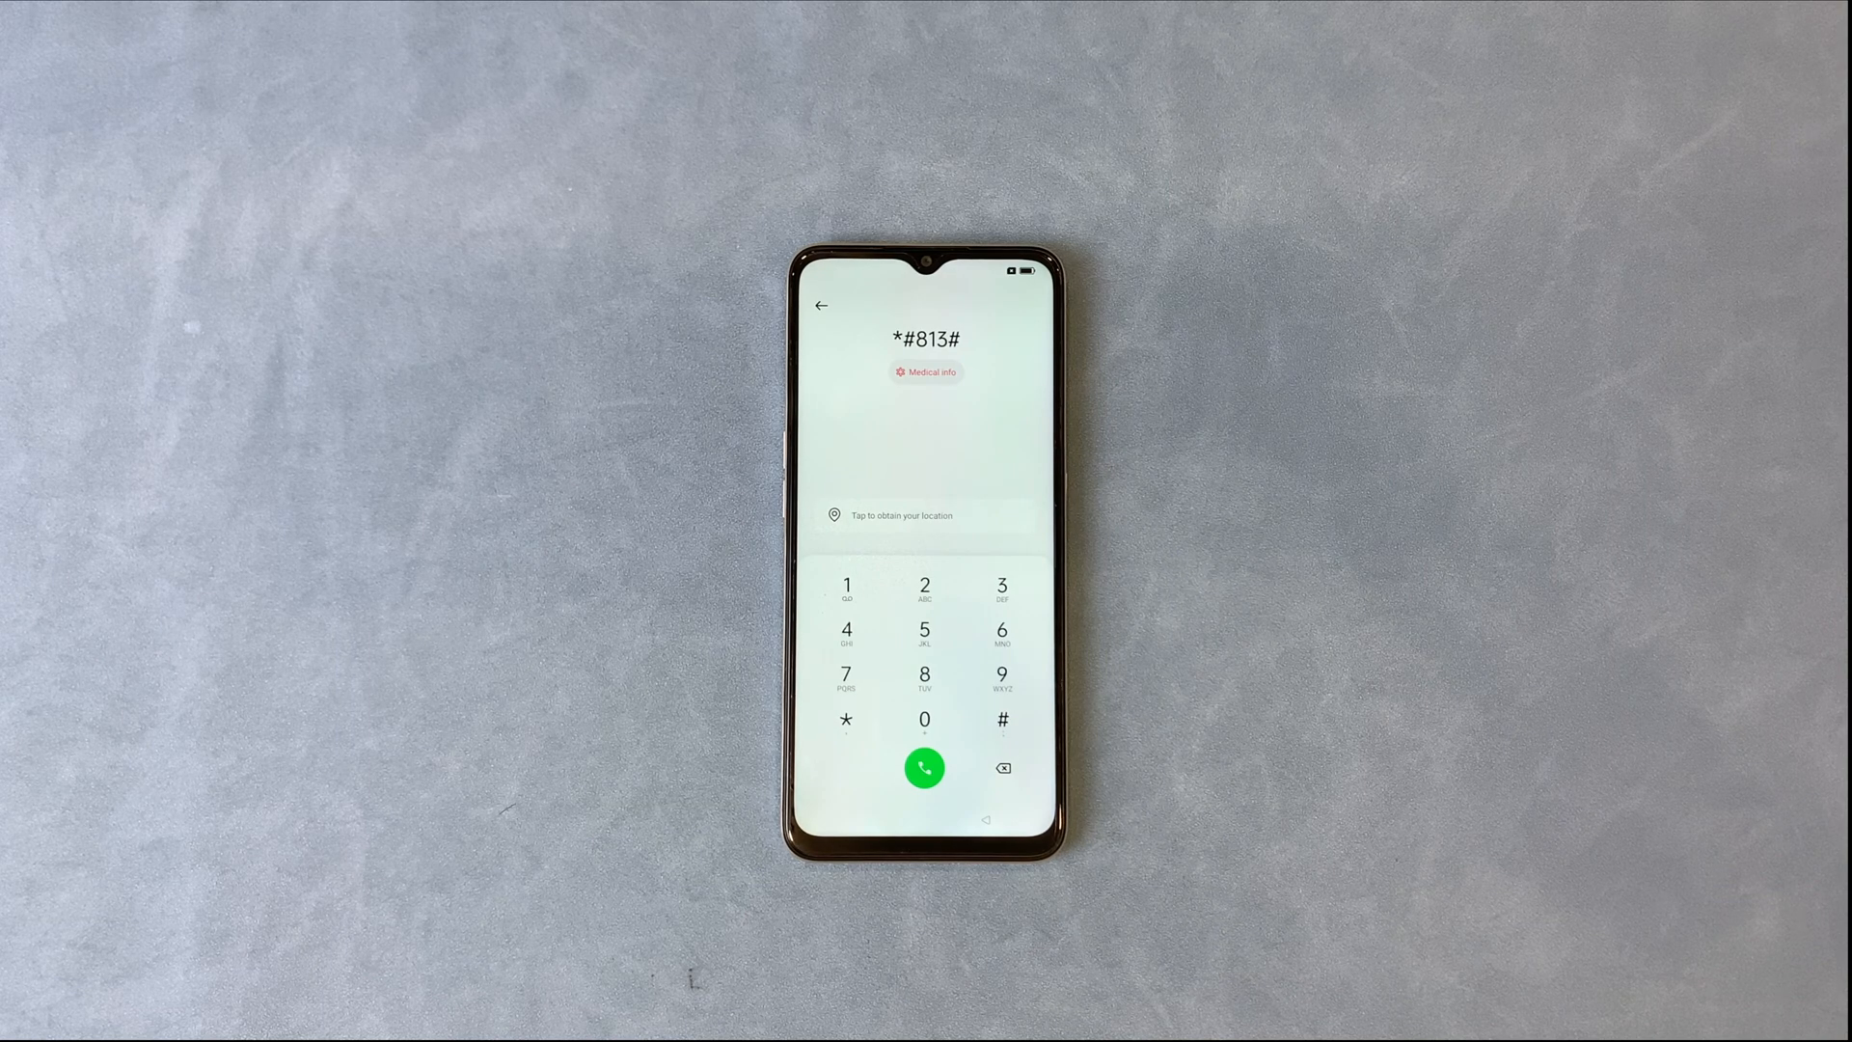
click(912, 515)
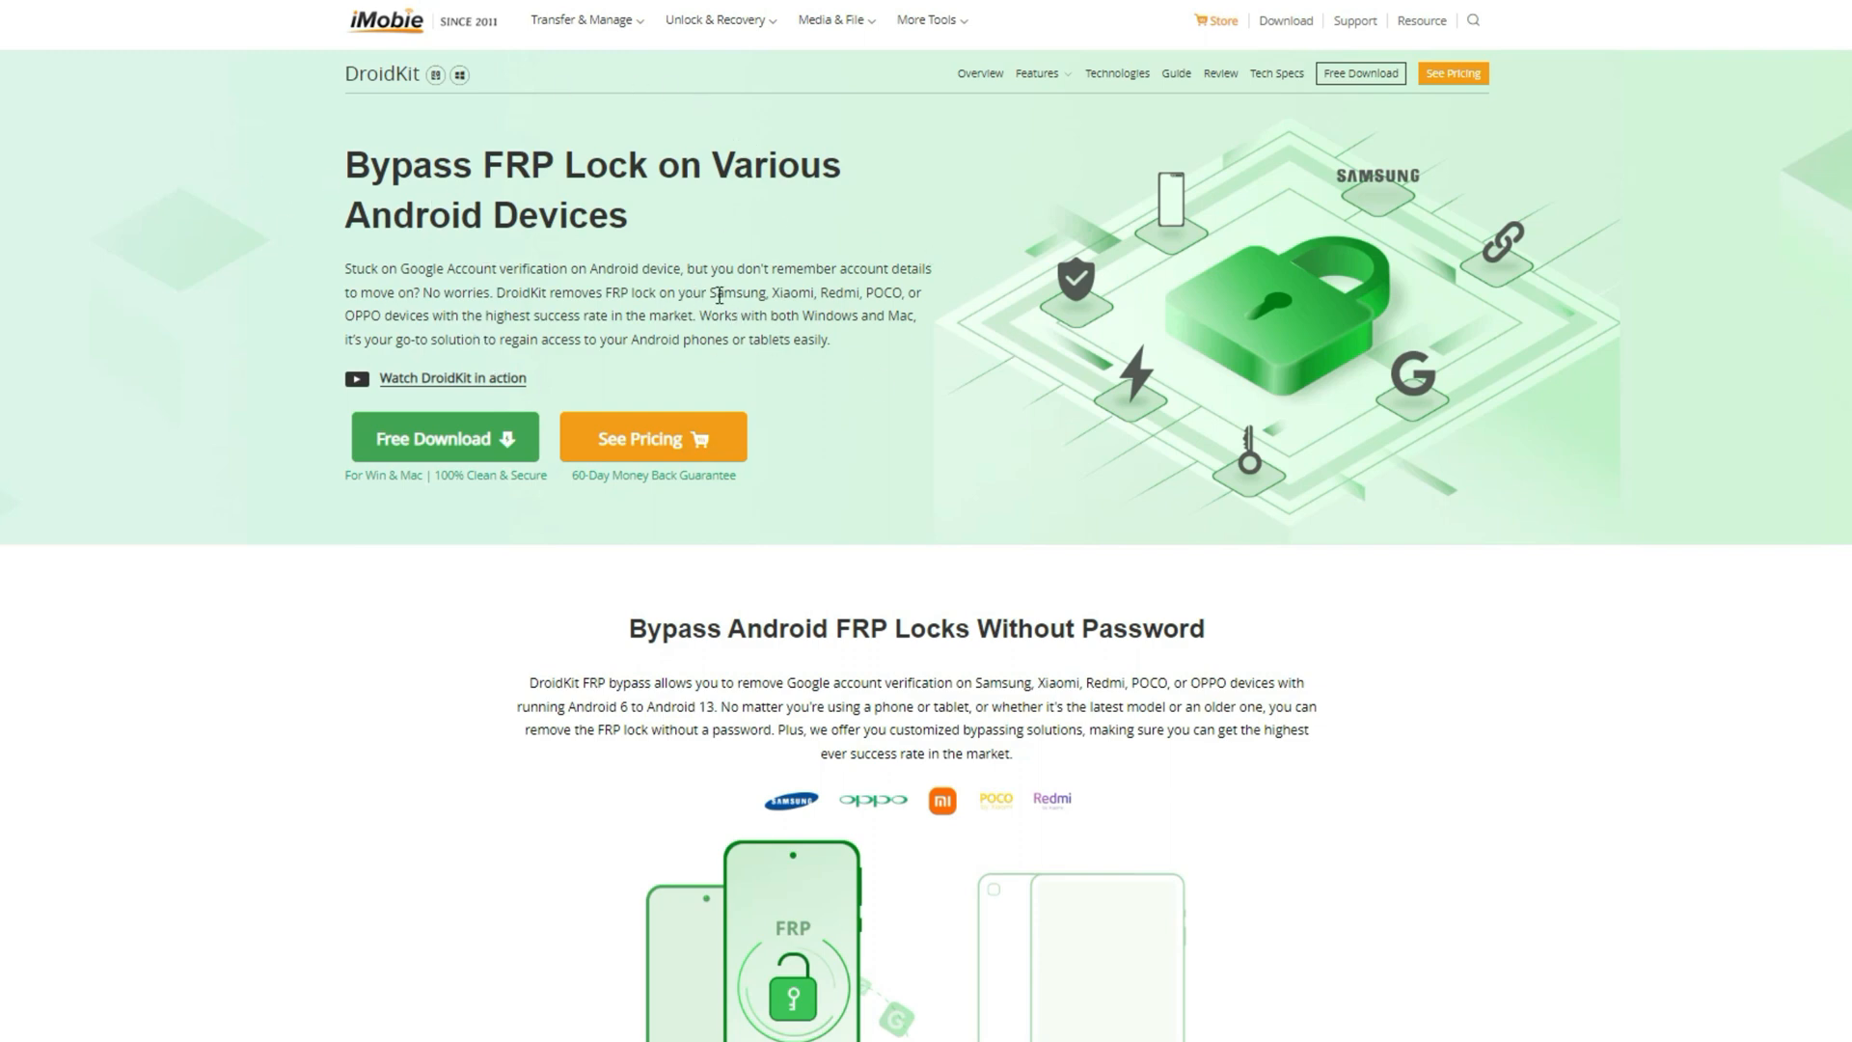
drag(708, 297, 905, 311)
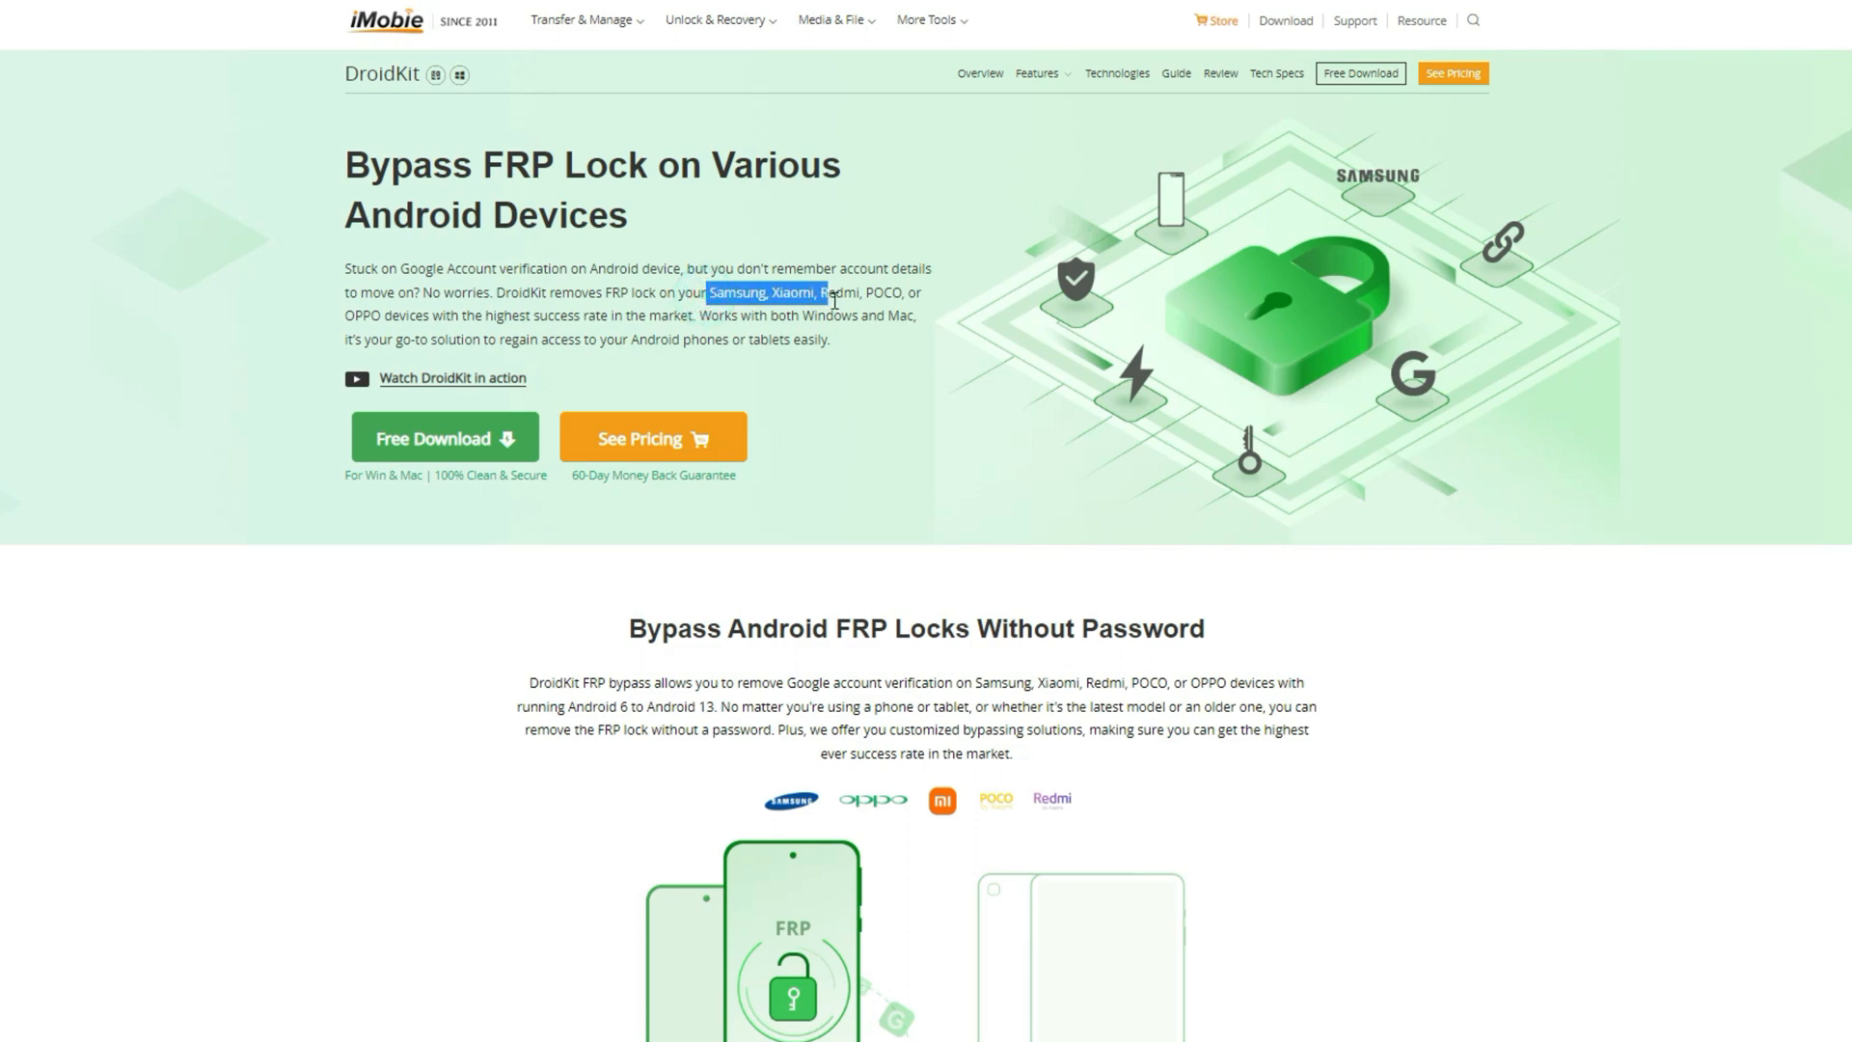
mouse_move(905, 310)
mouse_down()
mouse_move(432, 330)
mouse_move(696, 321)
mouse_up()
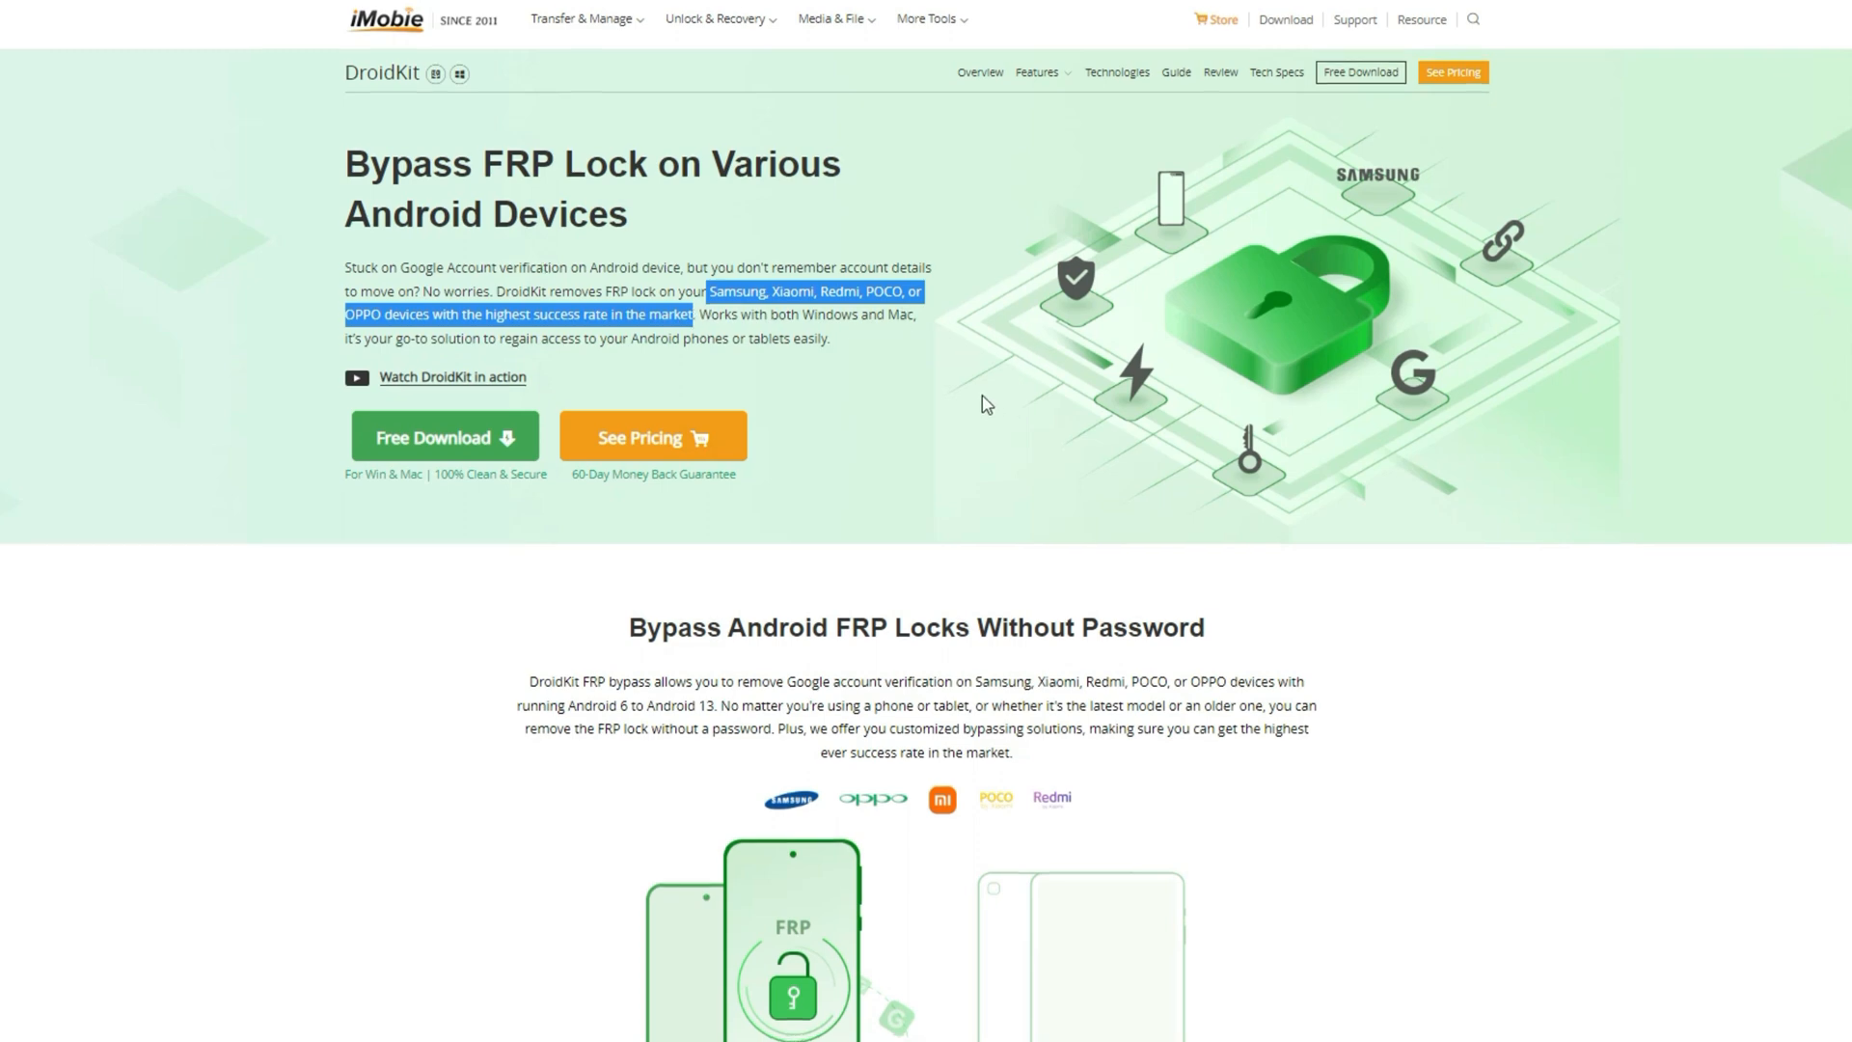
scroll(992, 402, down, 3)
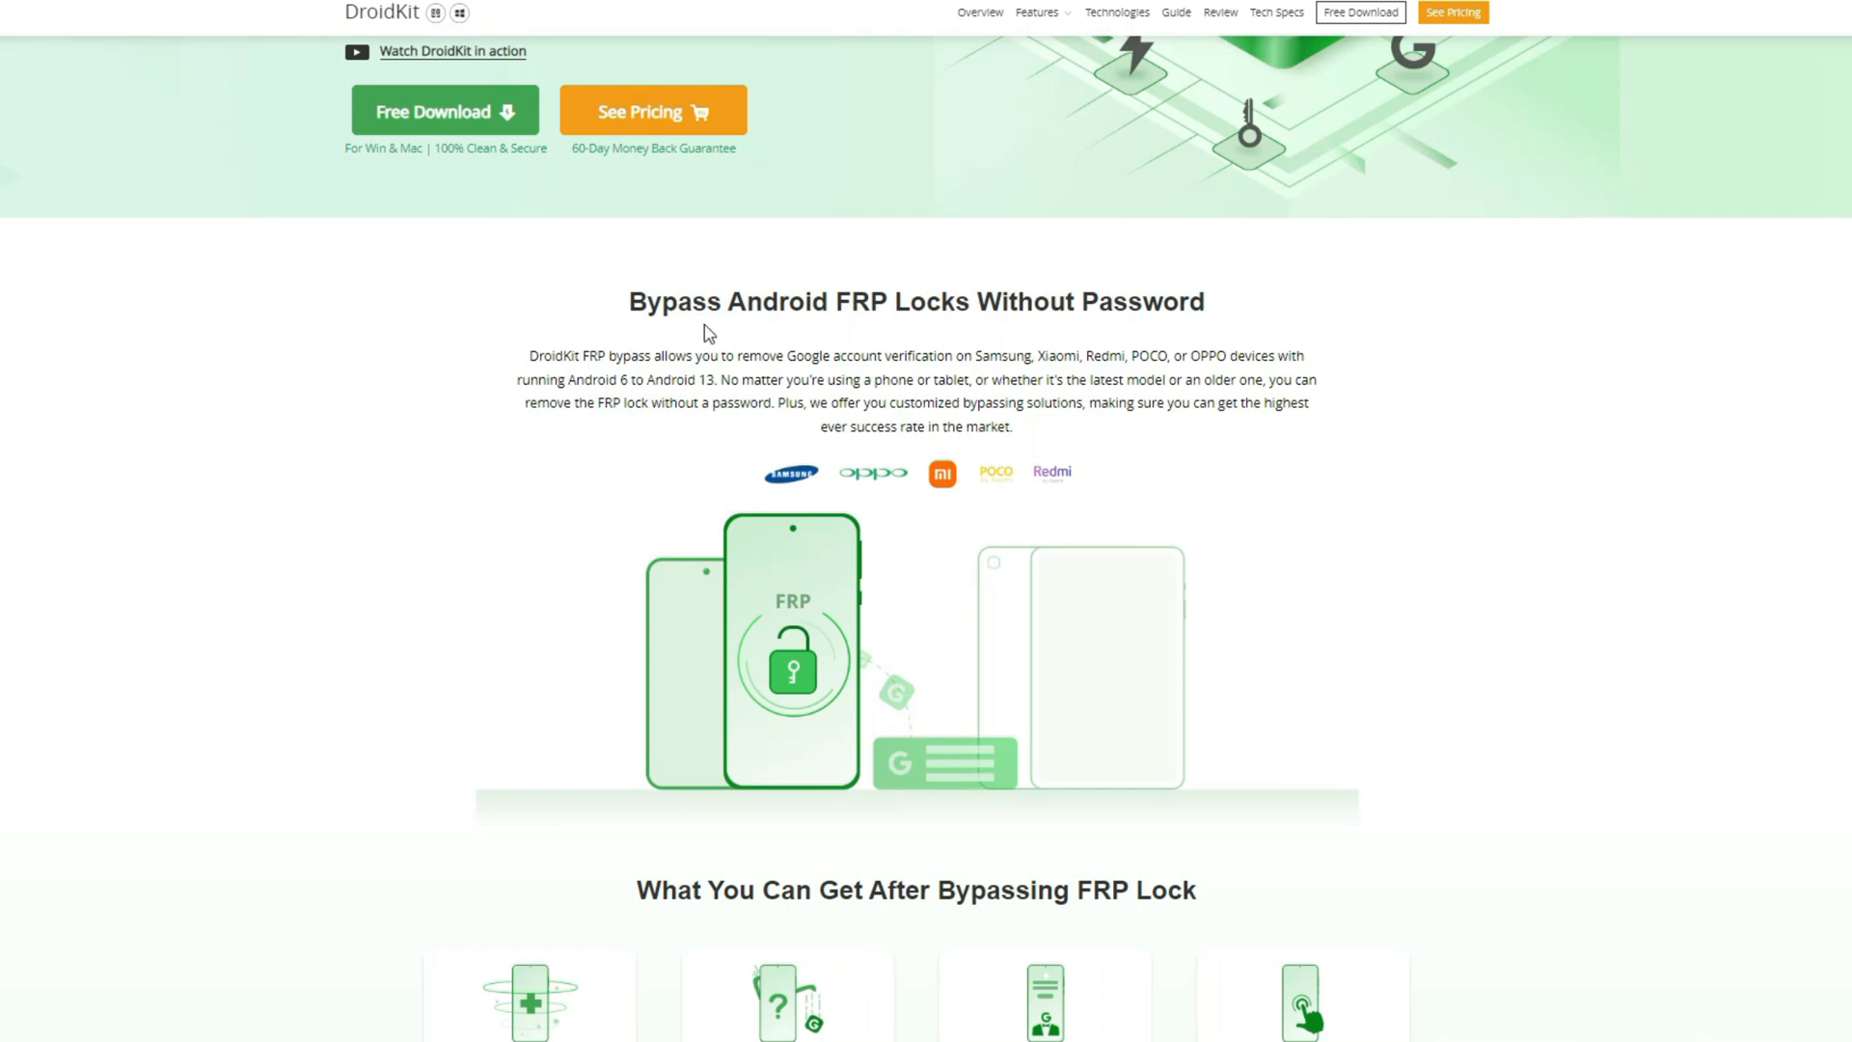
drag(631, 308, 1228, 321)
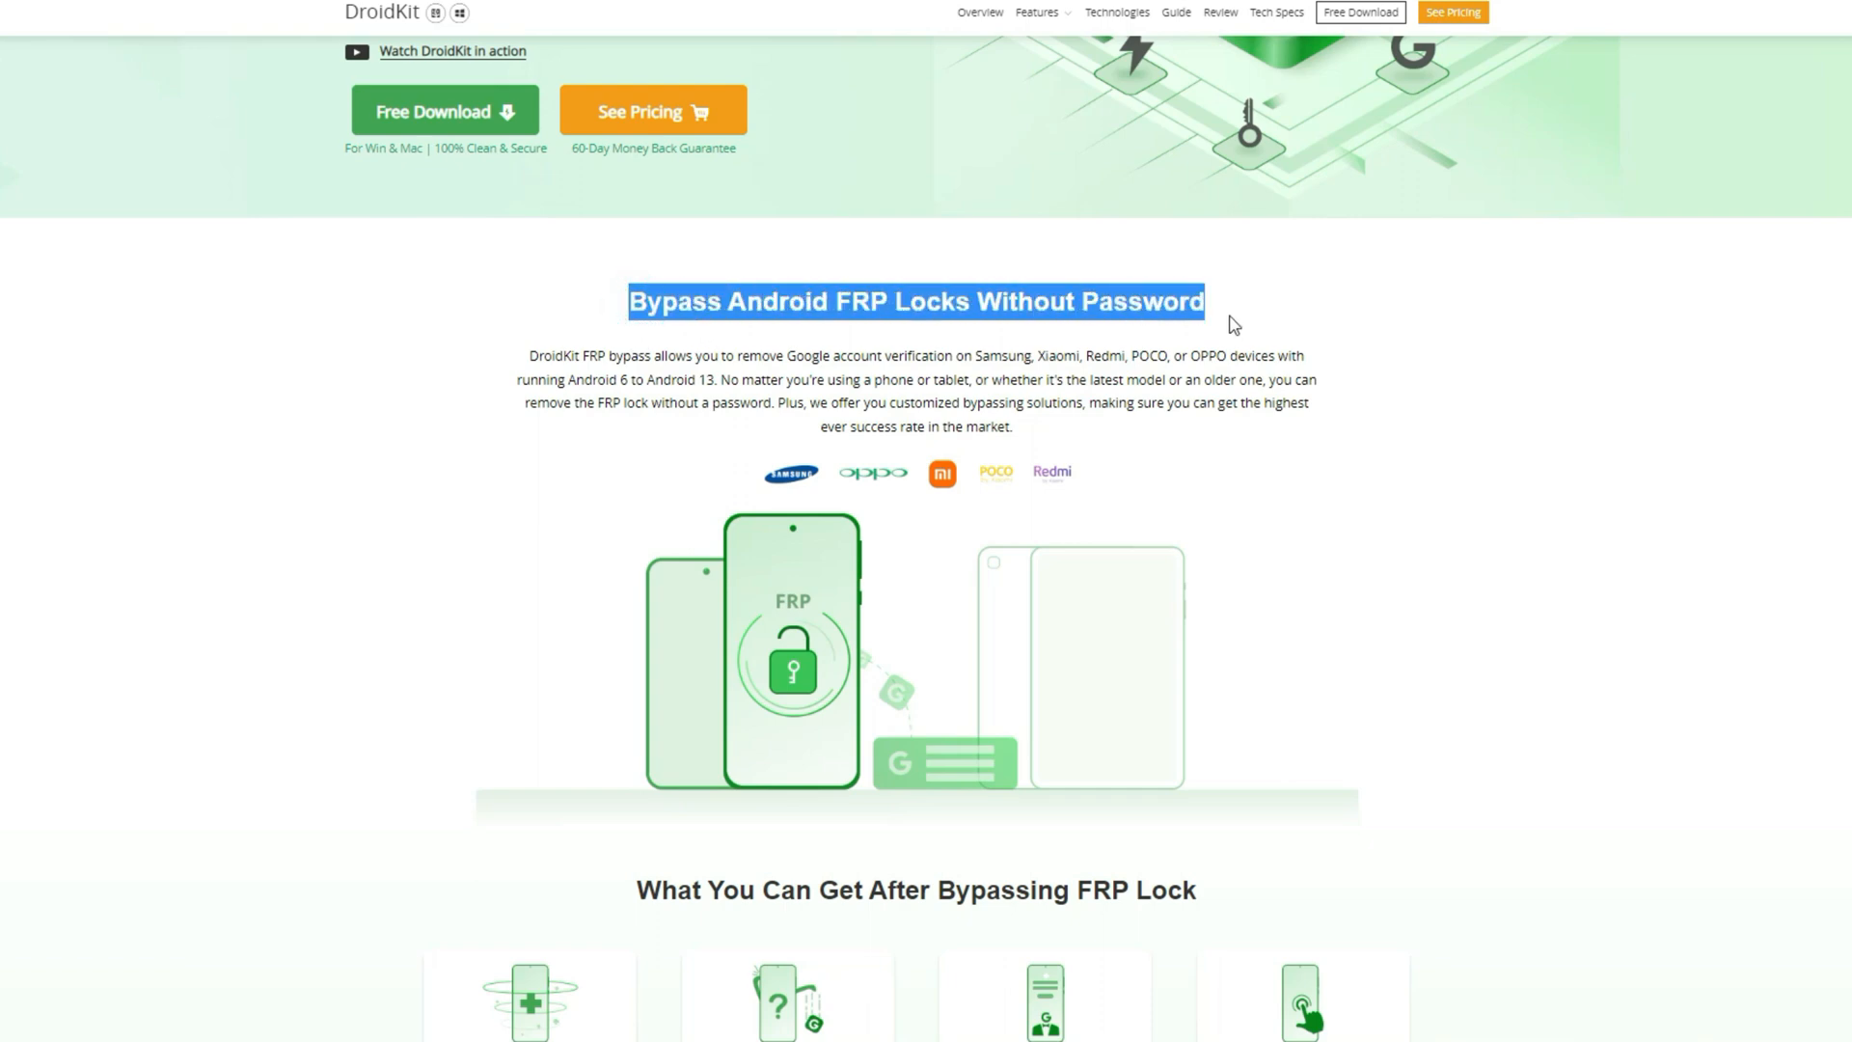
scroll(1228, 324, down, 3)
scroll(1227, 328, down, 1)
scroll(1240, 400, down, 2)
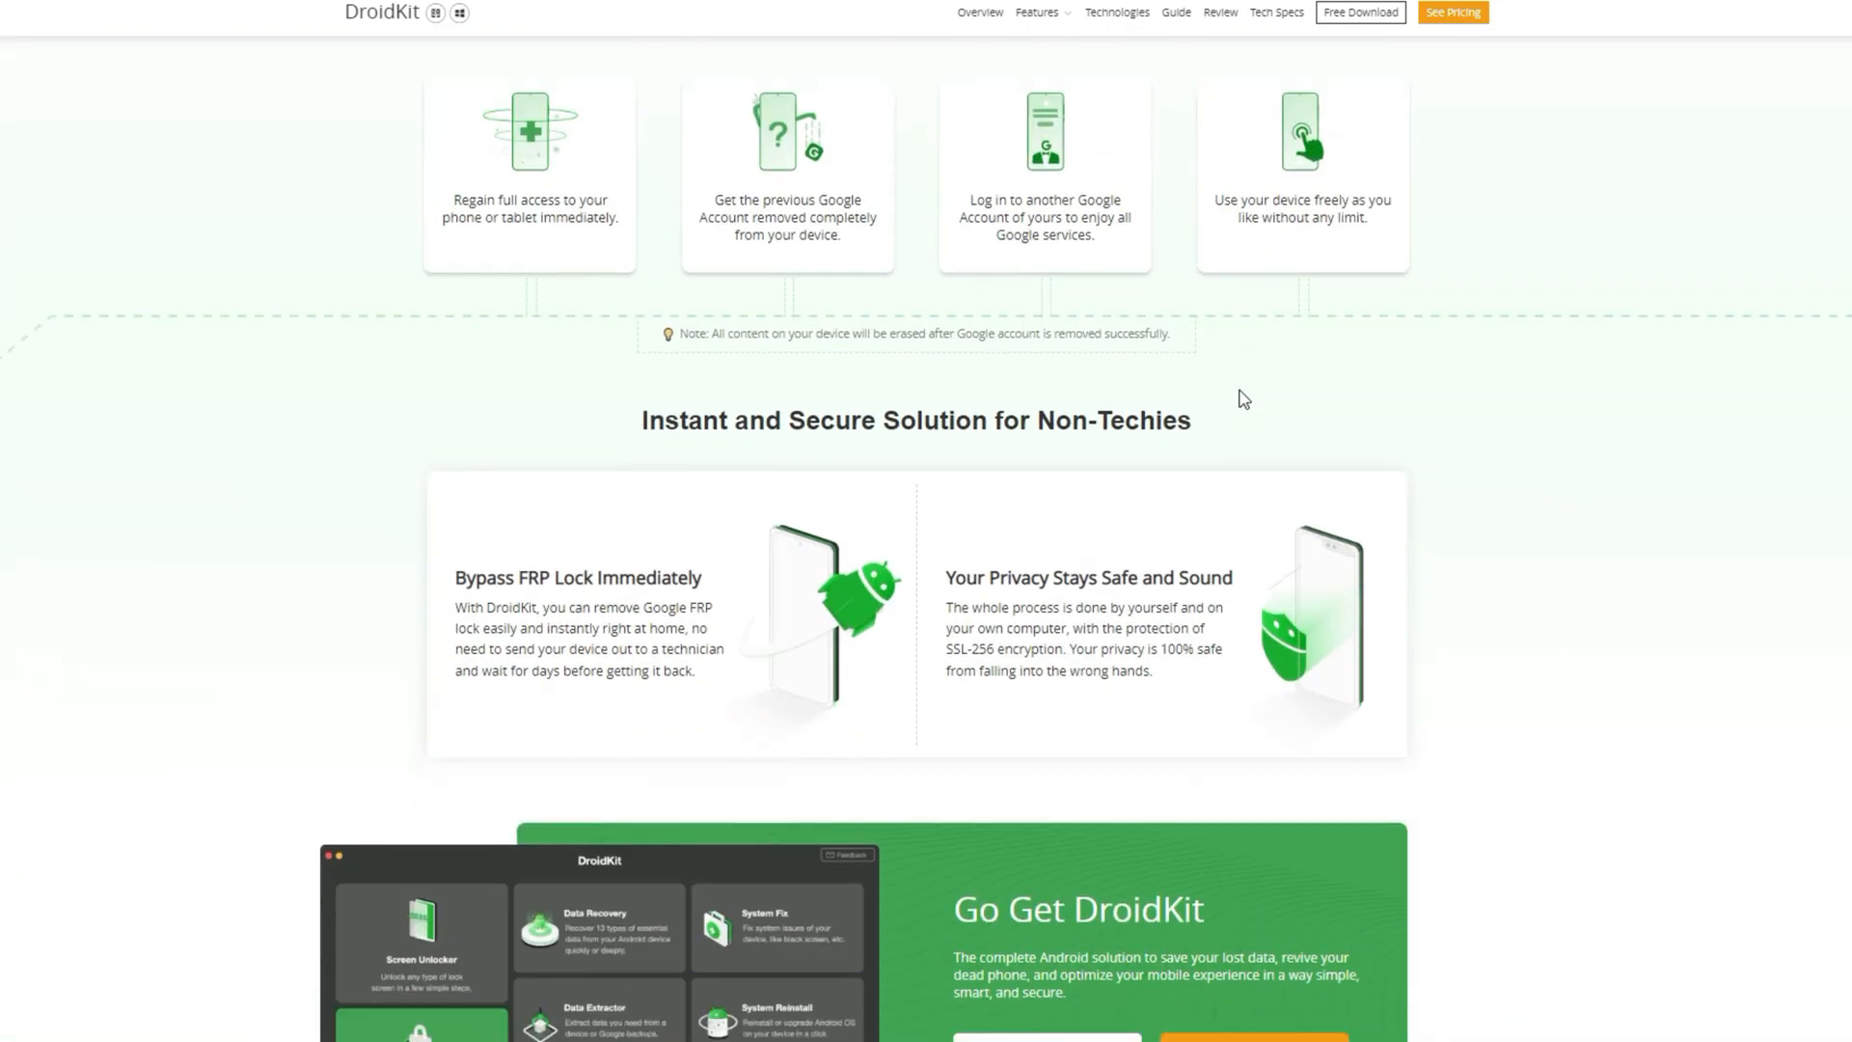
scroll(1241, 399, up, 1)
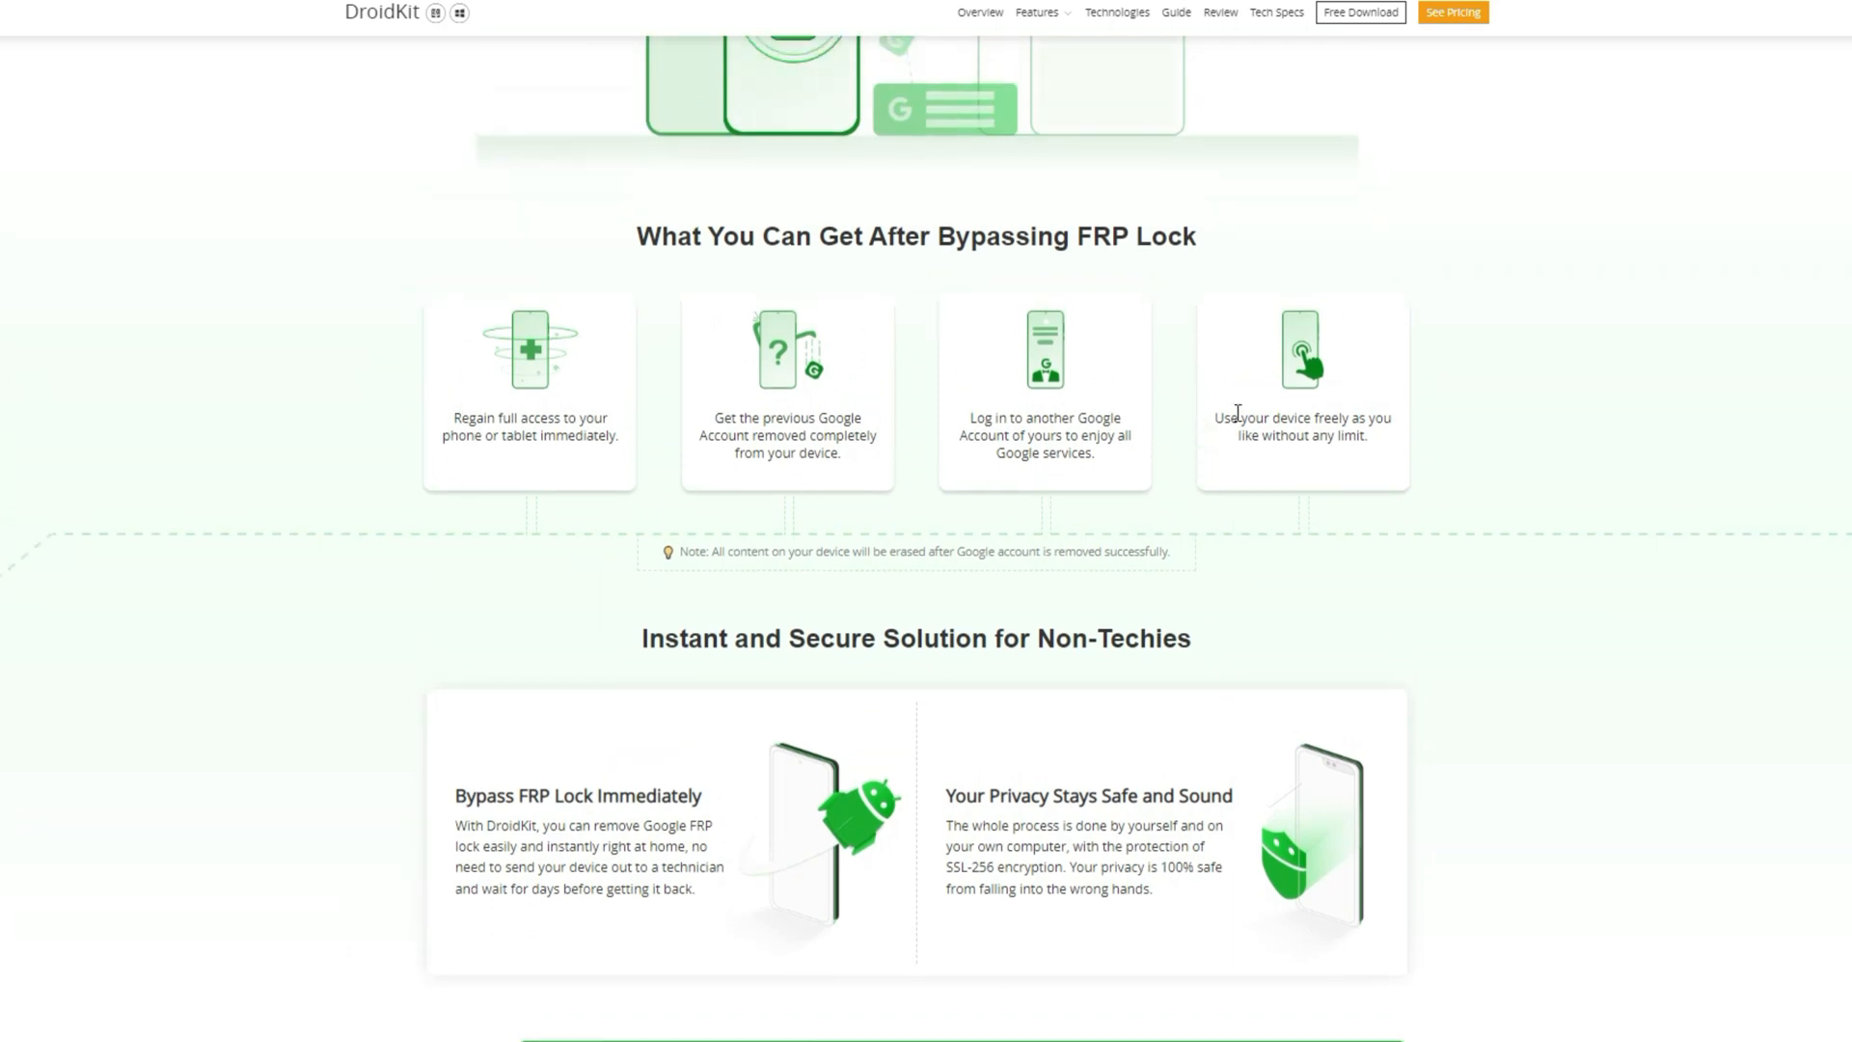
drag(964, 419, 1137, 470)
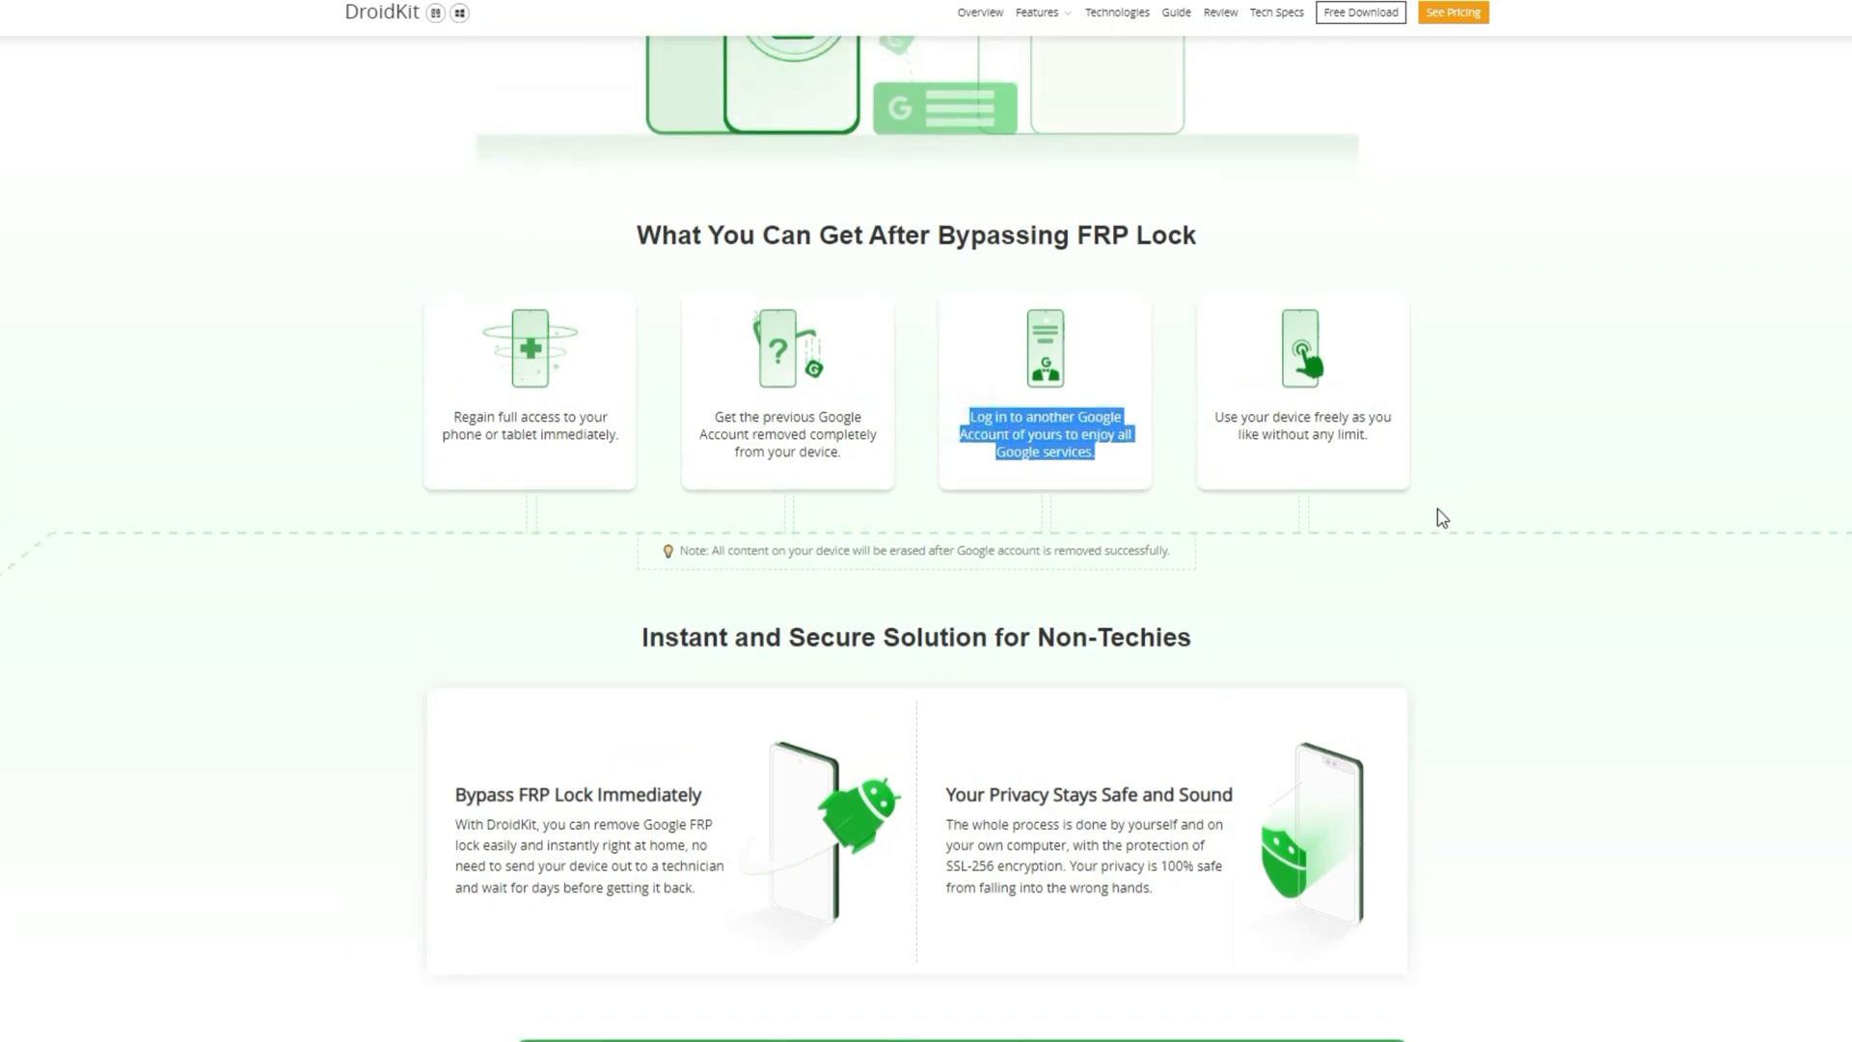
scroll(1434, 514, down, 2)
scroll(1416, 537, down, 2)
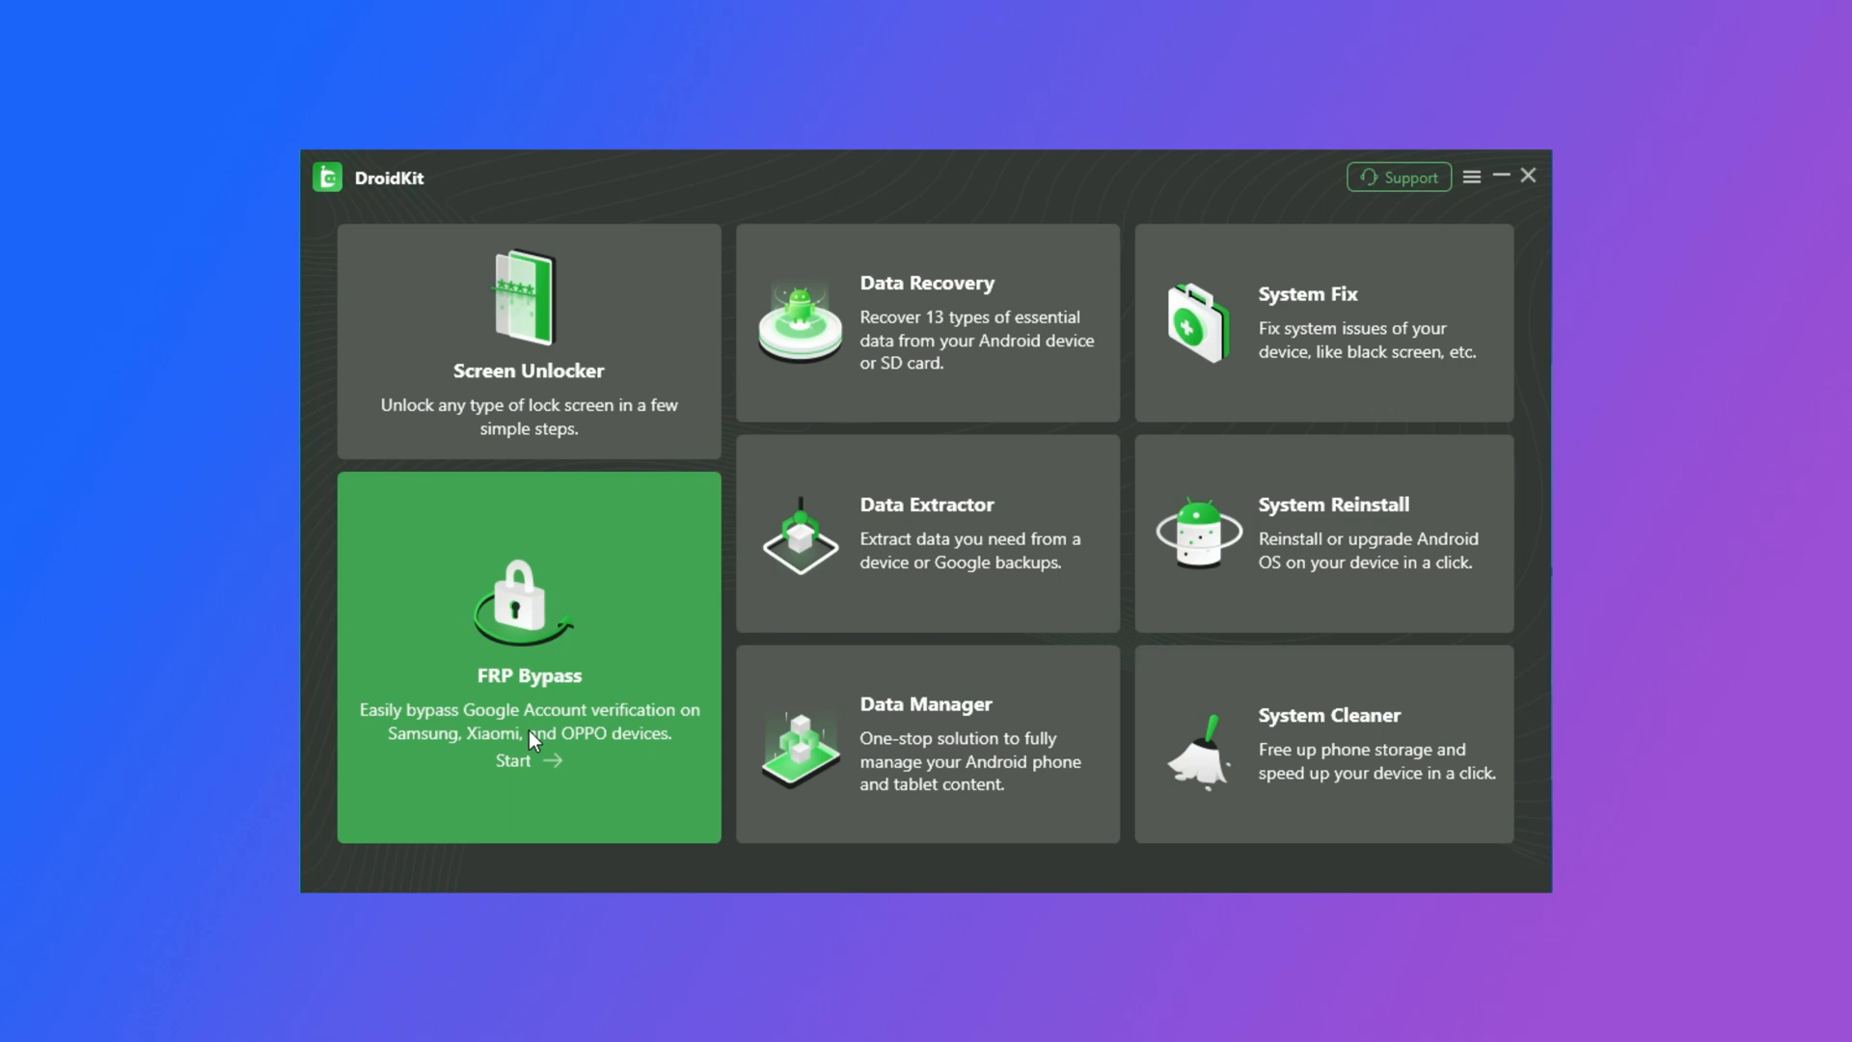
- Enter FRP Bypass, dismiss the device disconnected warning, and start the bypass to reach brand selection
click(528, 732)
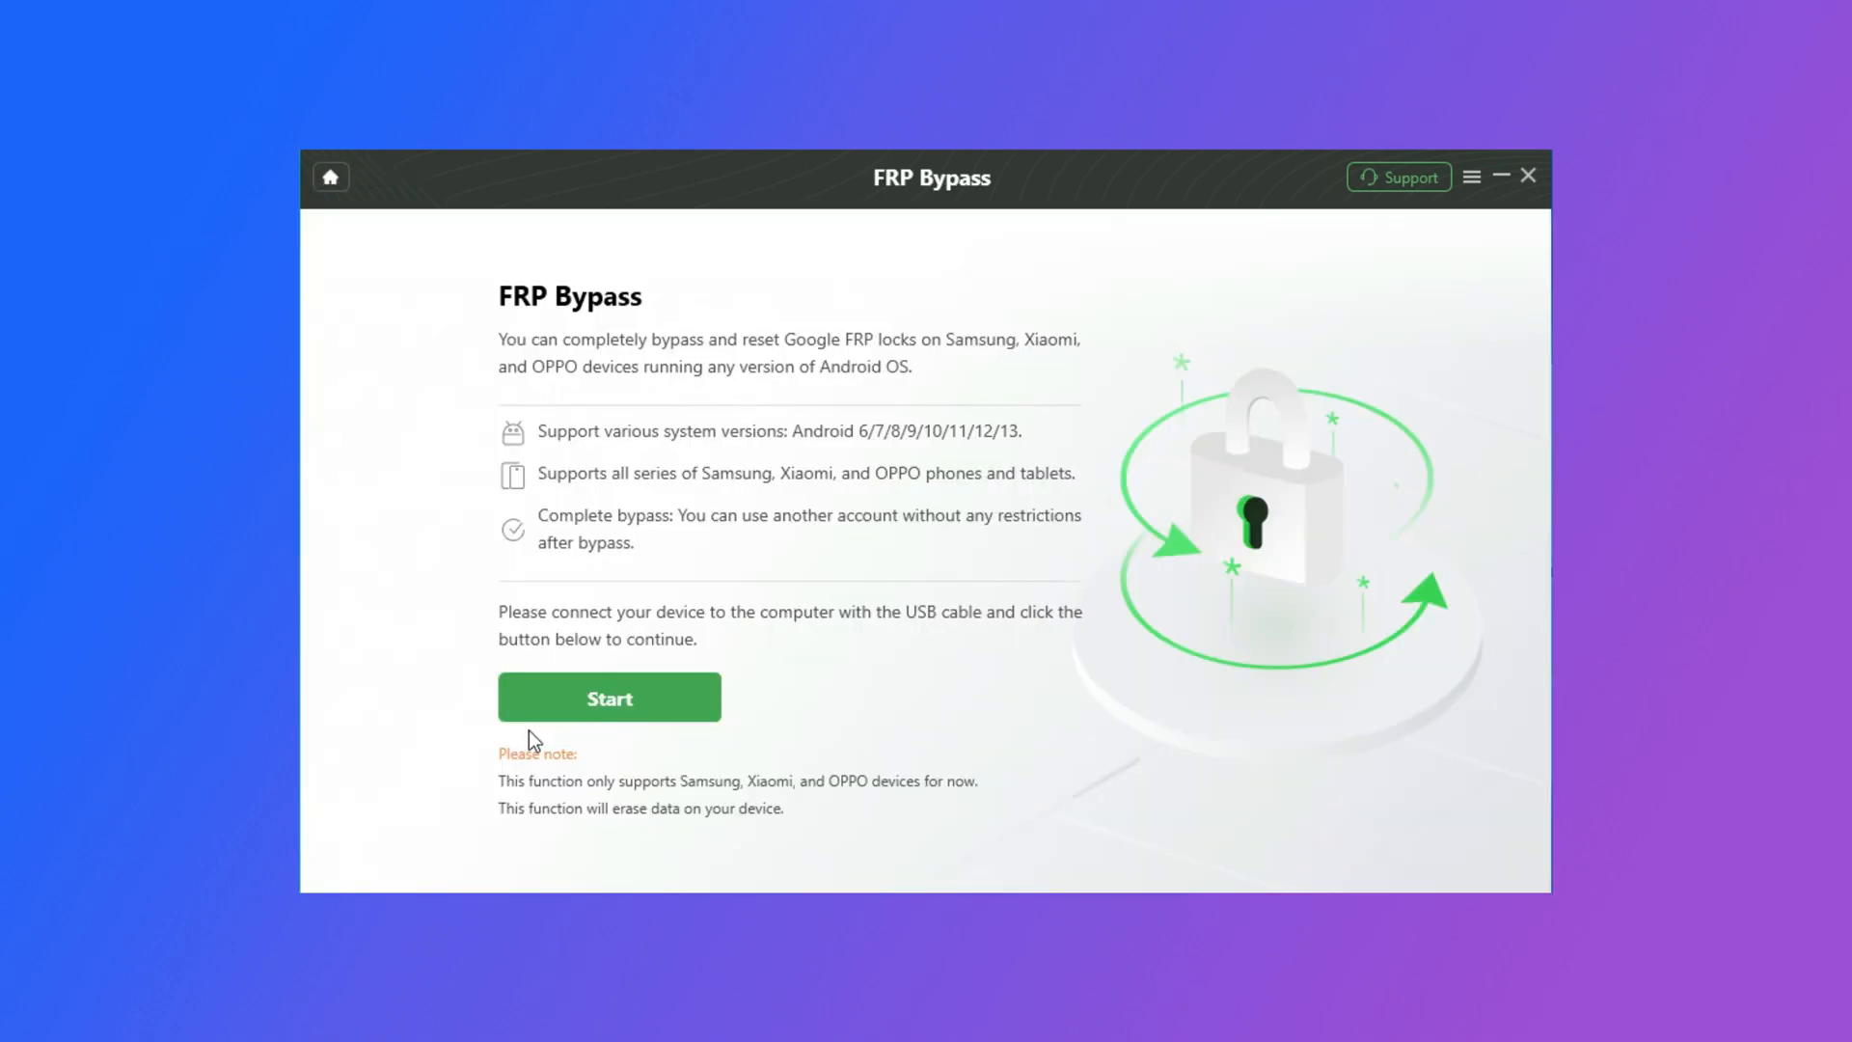
click(558, 719)
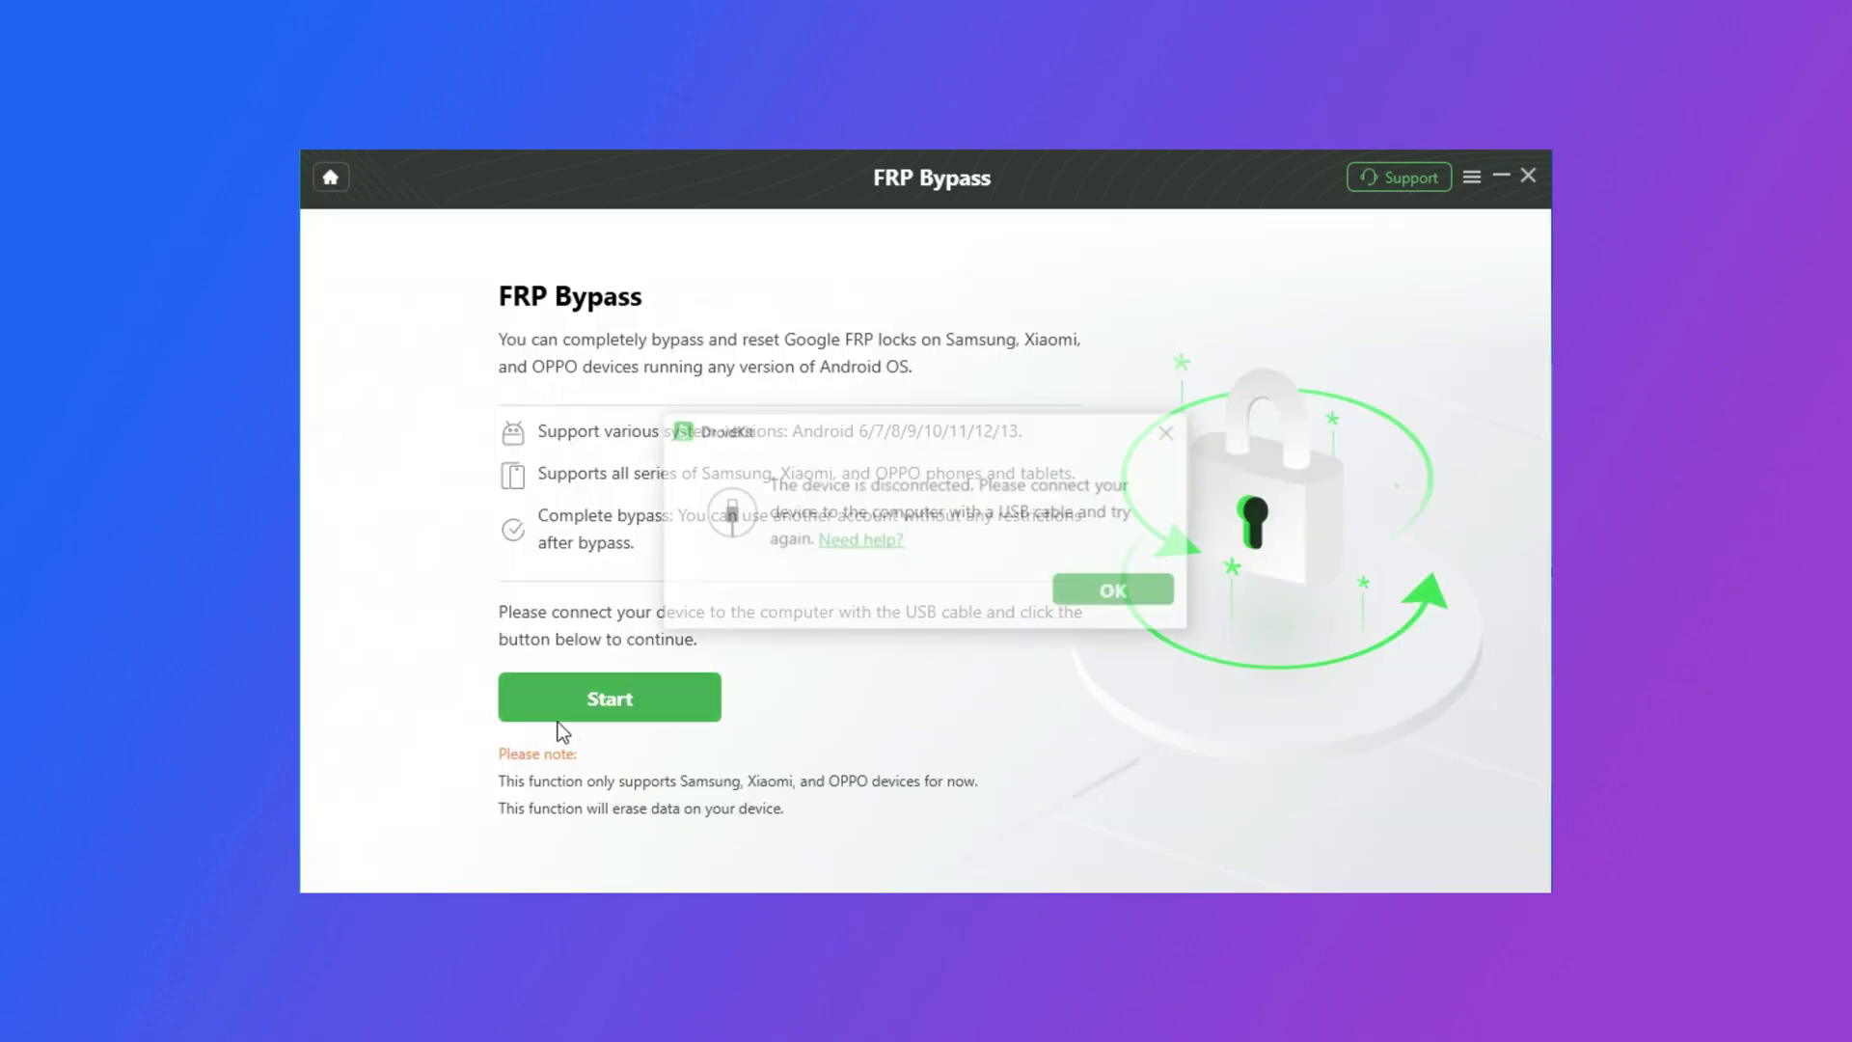
click(1109, 590)
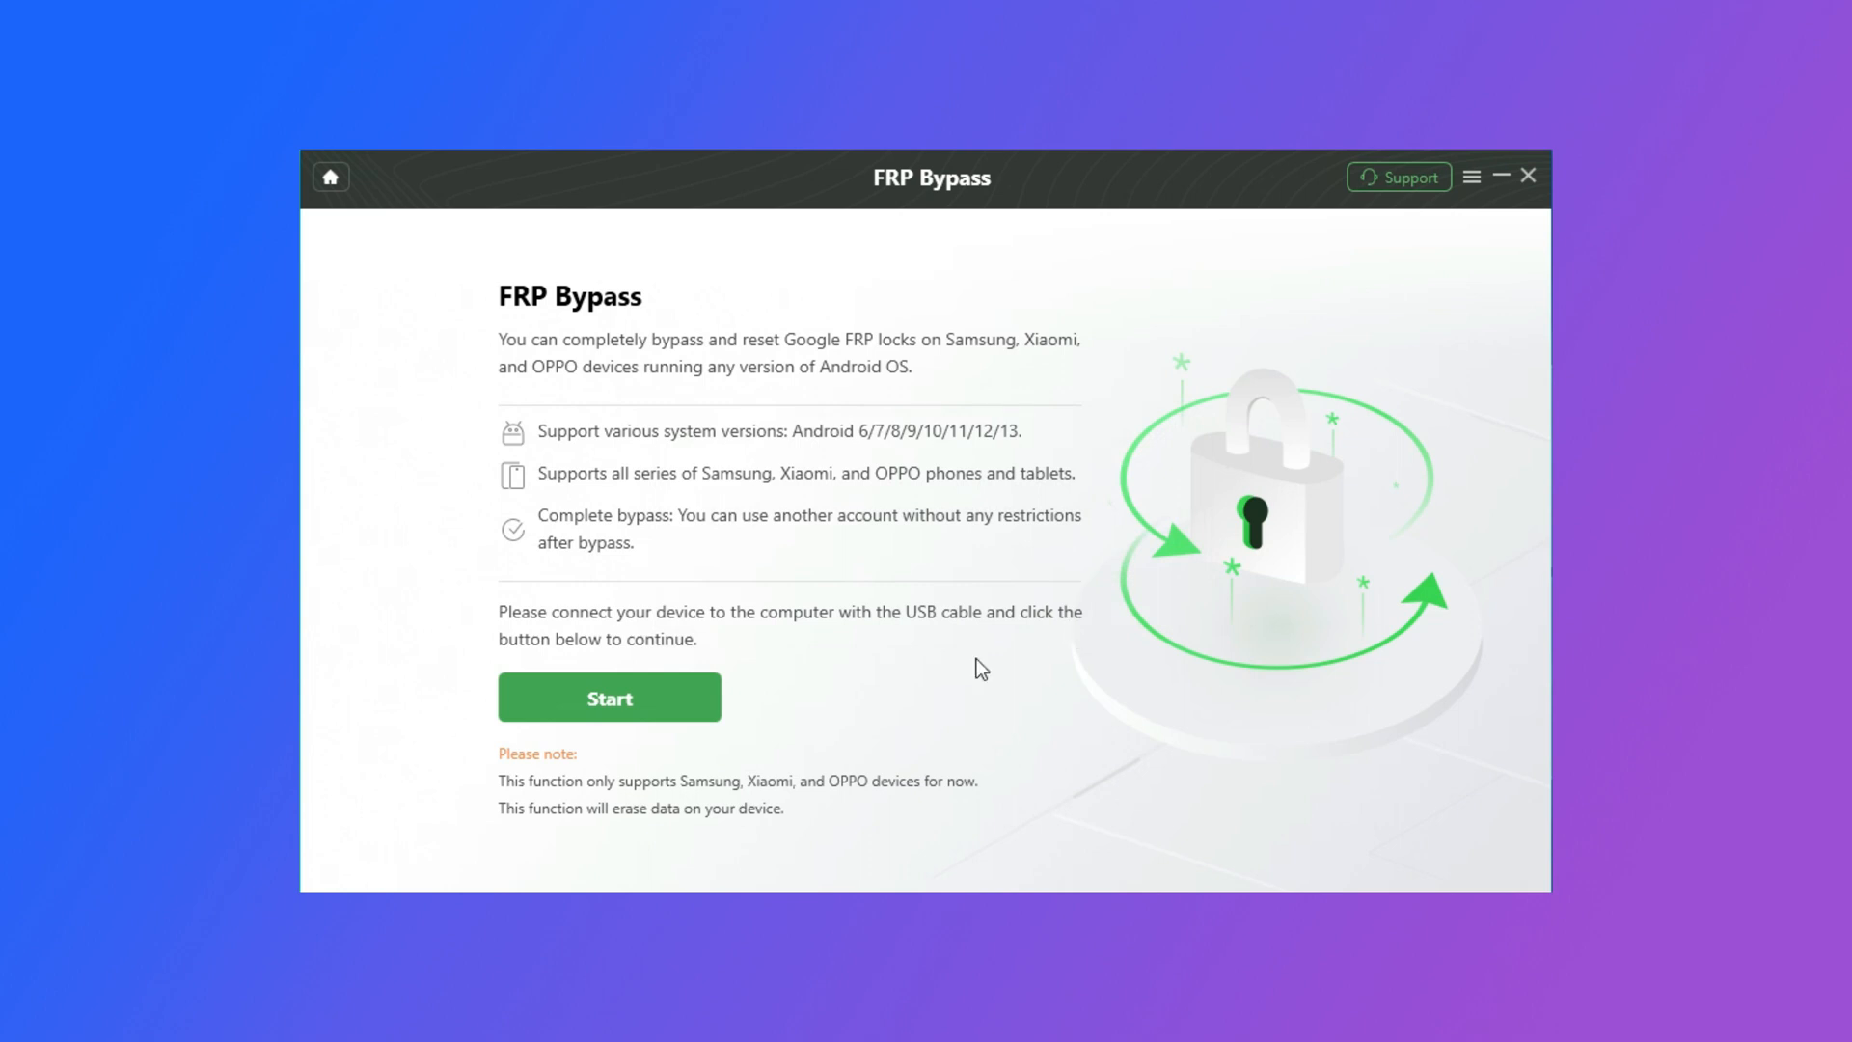
click(695, 707)
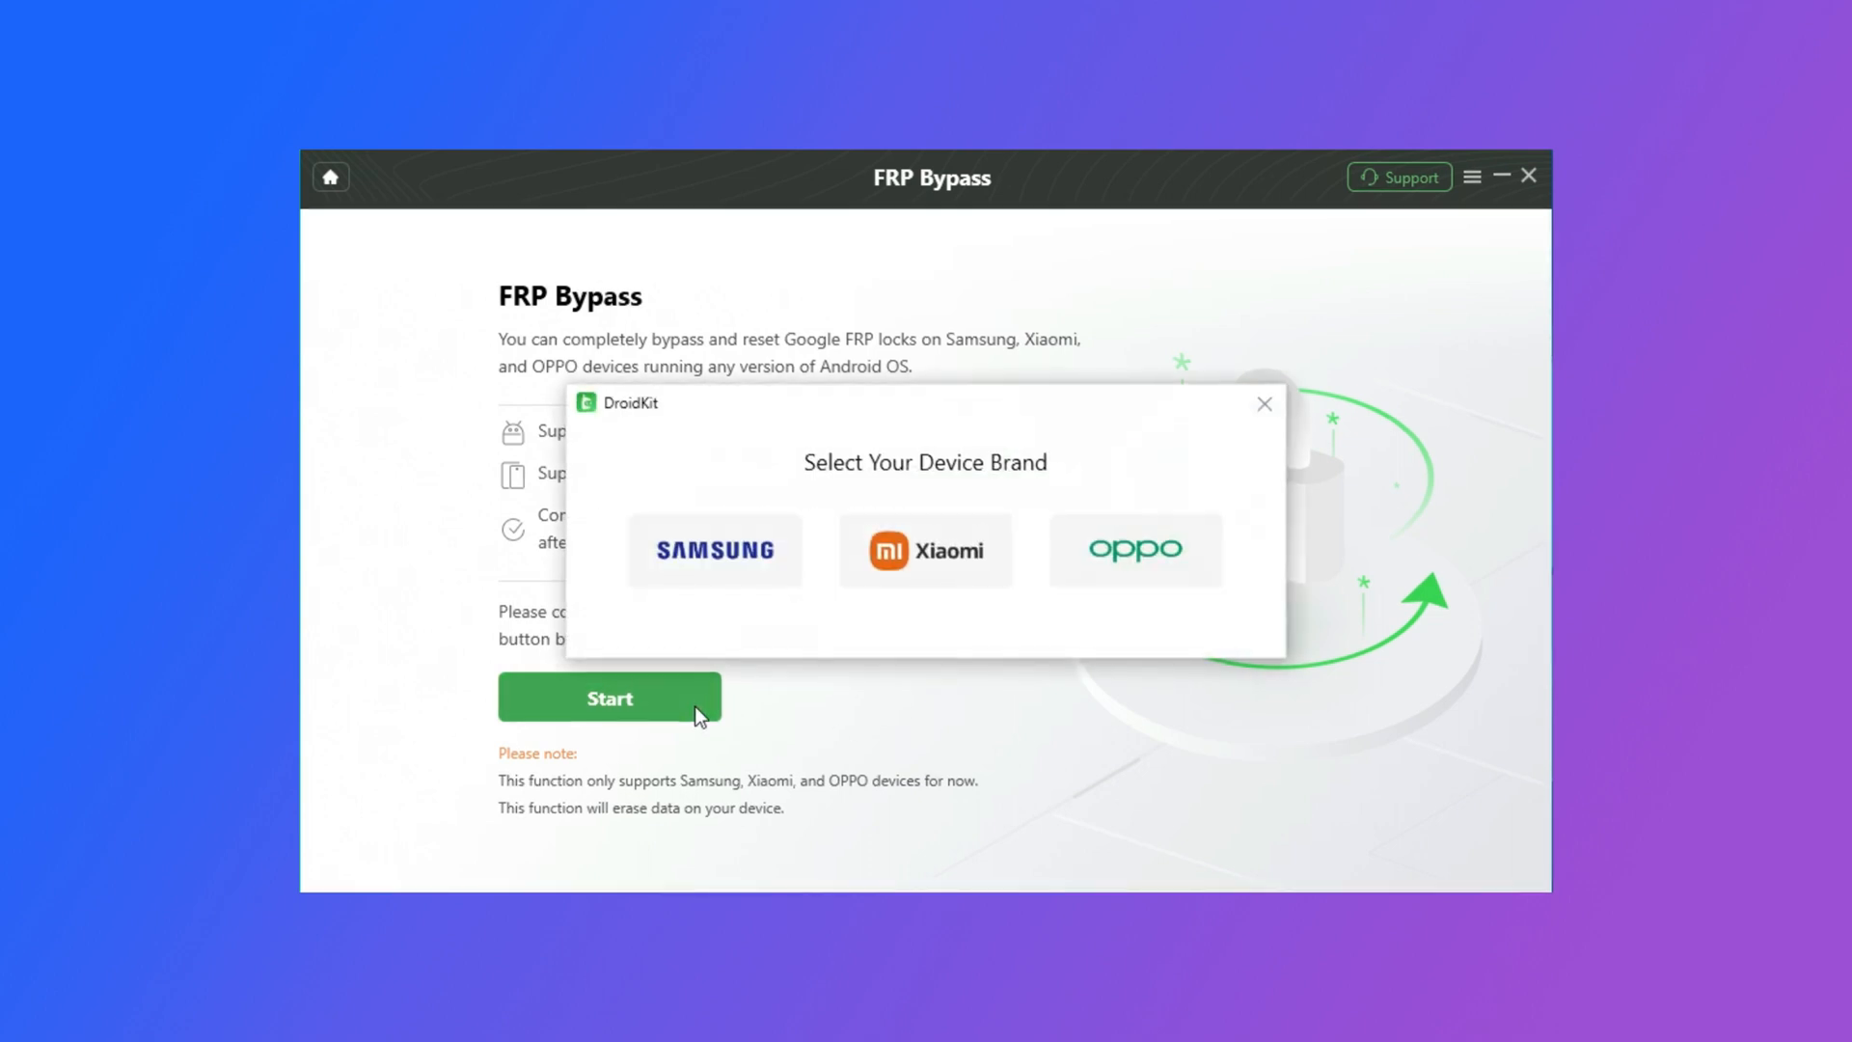
- Choose OPPO as the device brand and start the bypass after the configuration file is prepared
click(1118, 576)
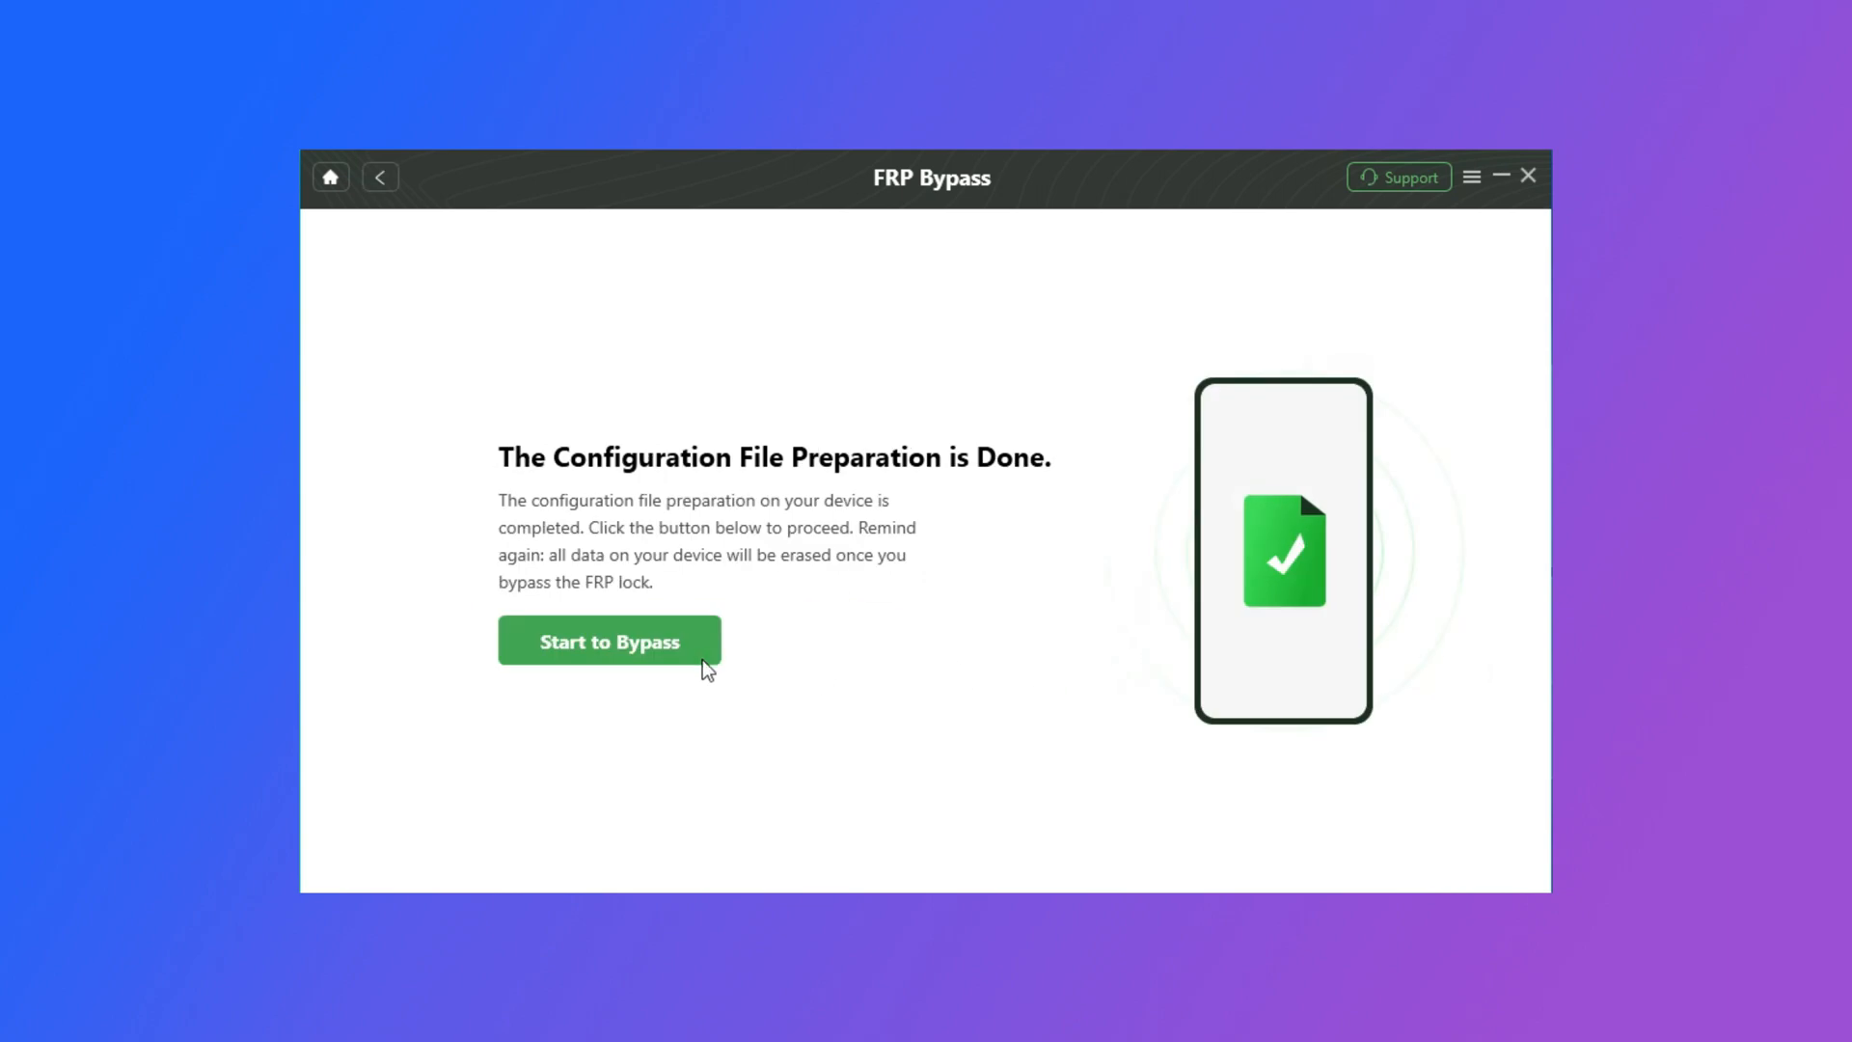
click(694, 658)
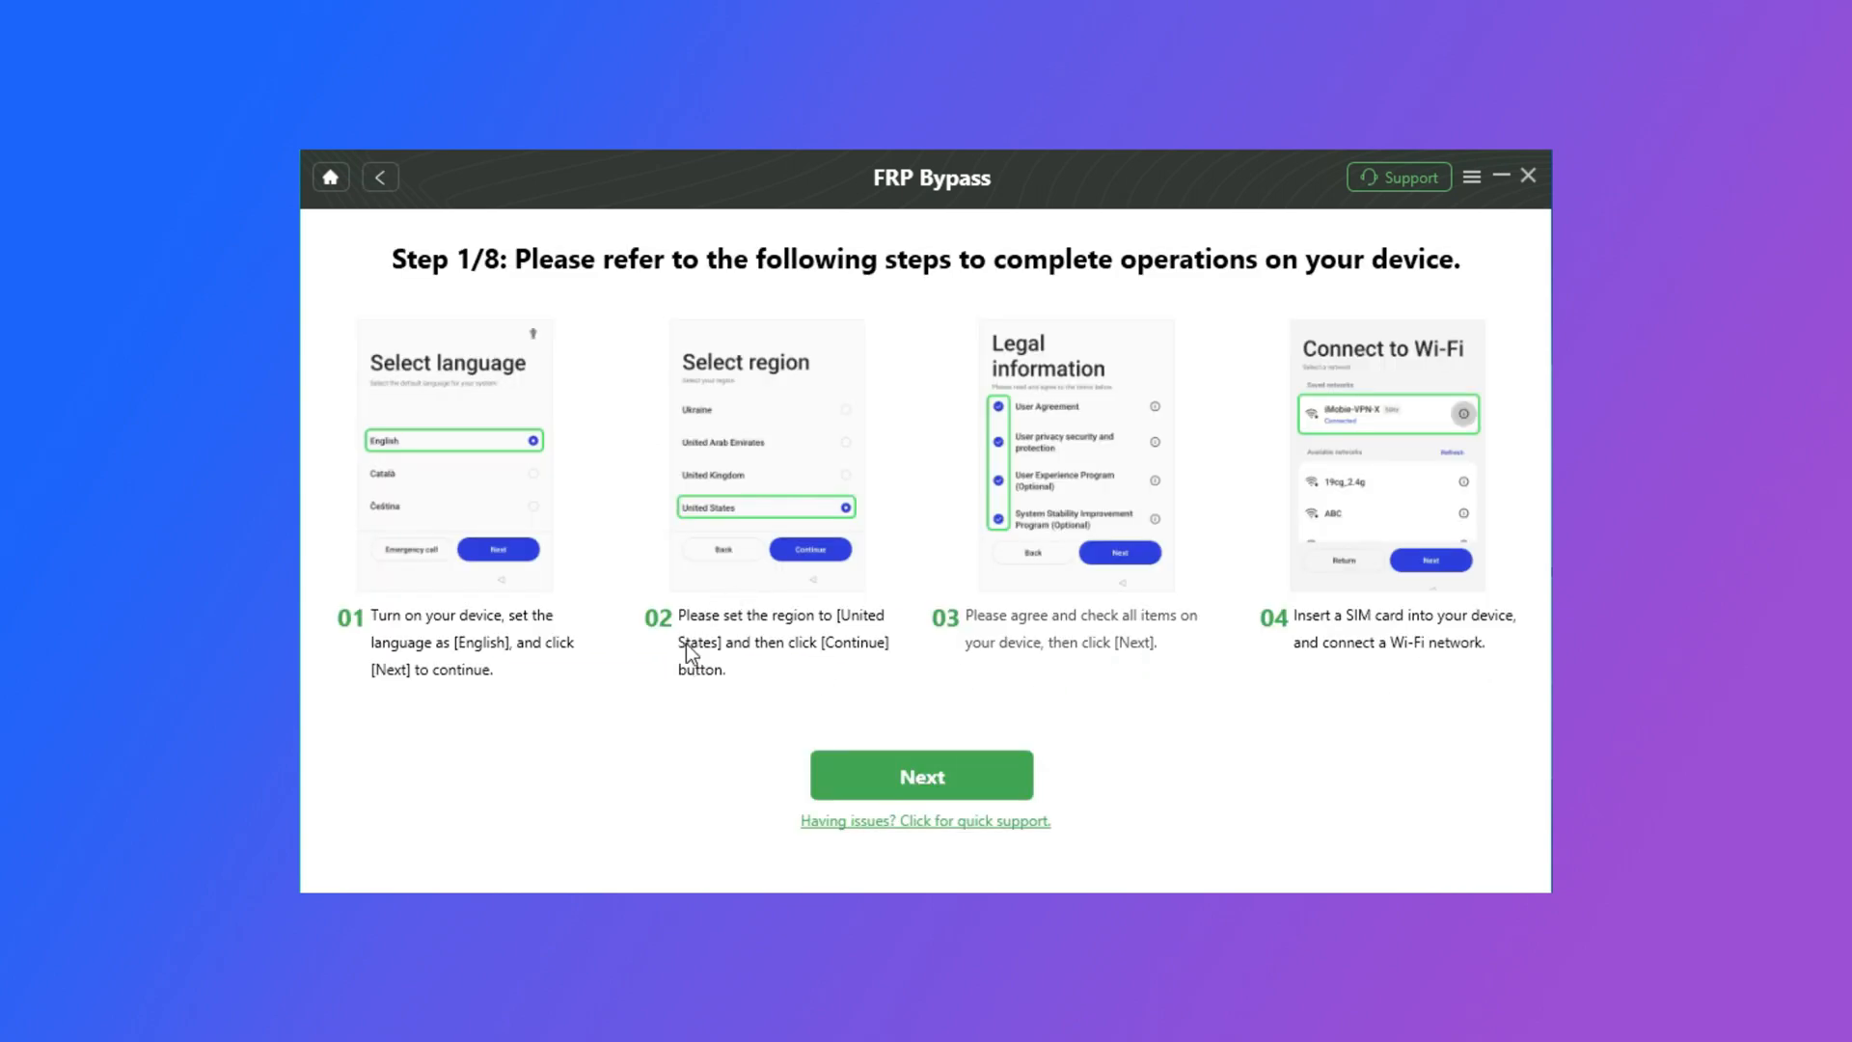
- Advance through the on-device instruction steps from 1 of 8 to the final step 8 of 8
click(966, 785)
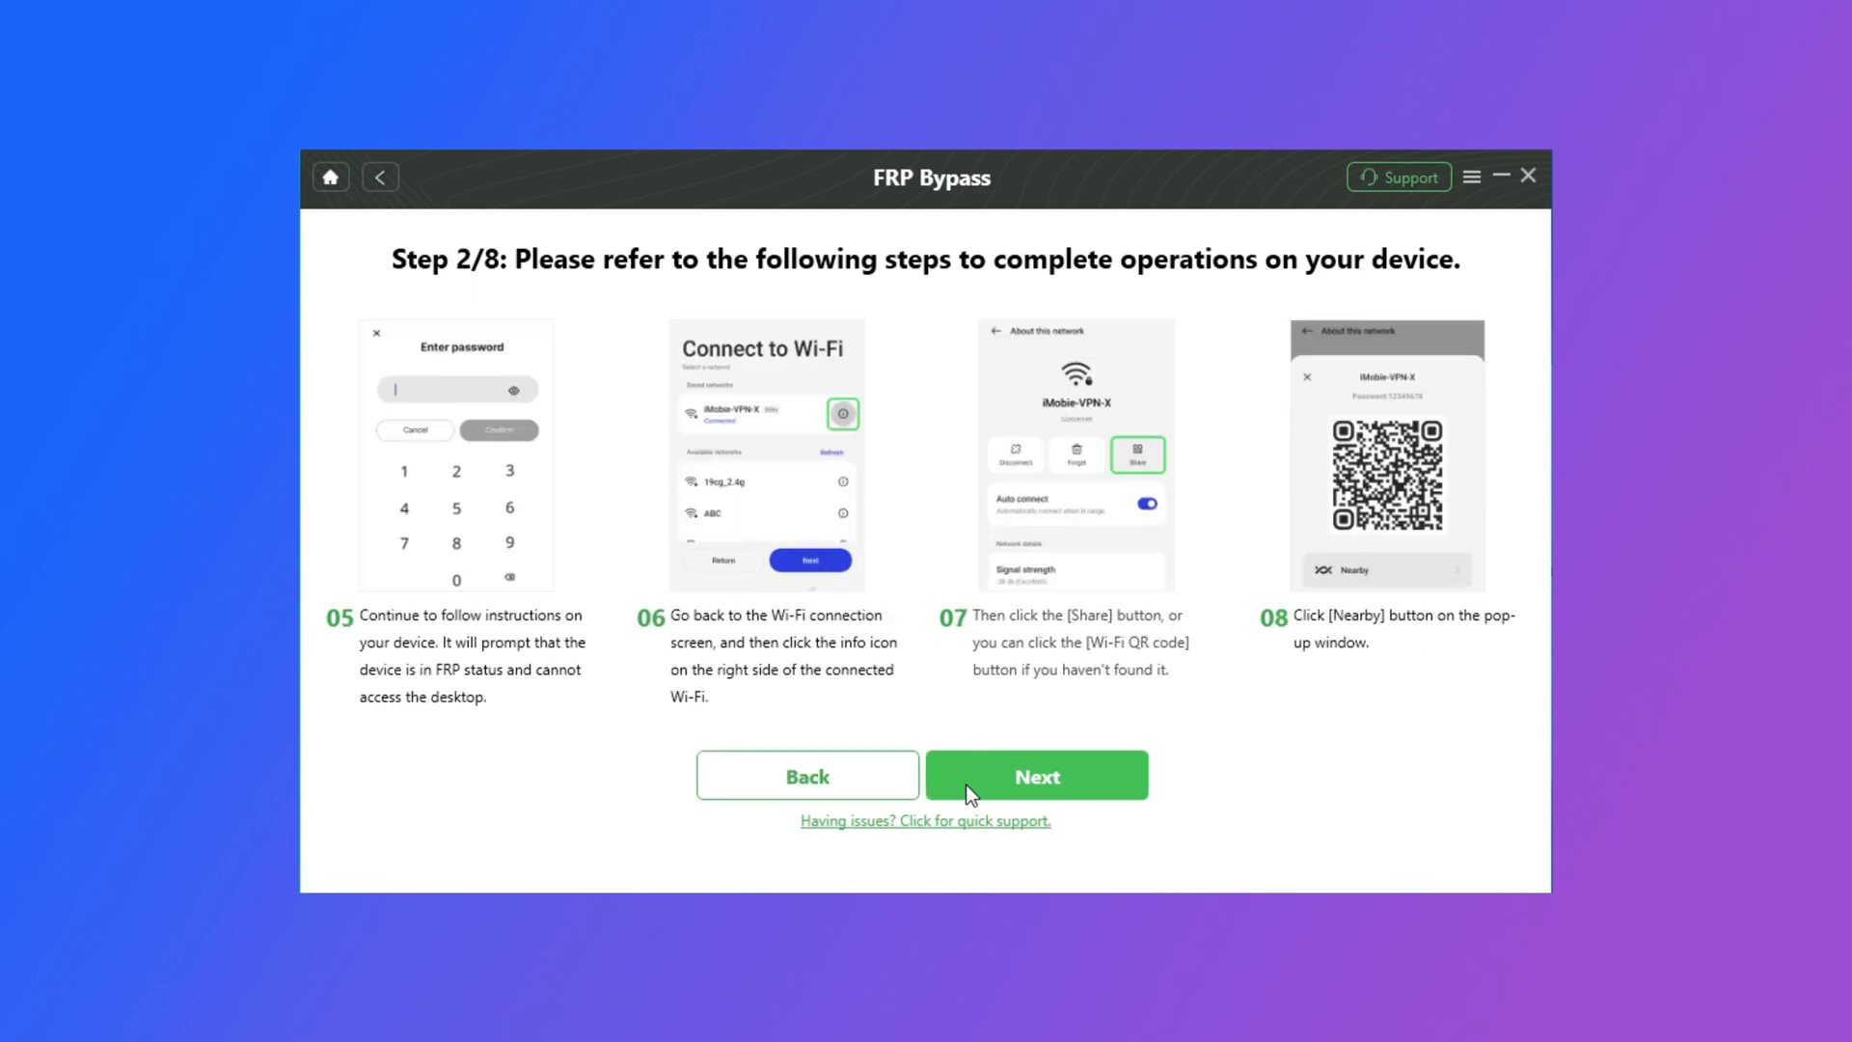
click(1021, 780)
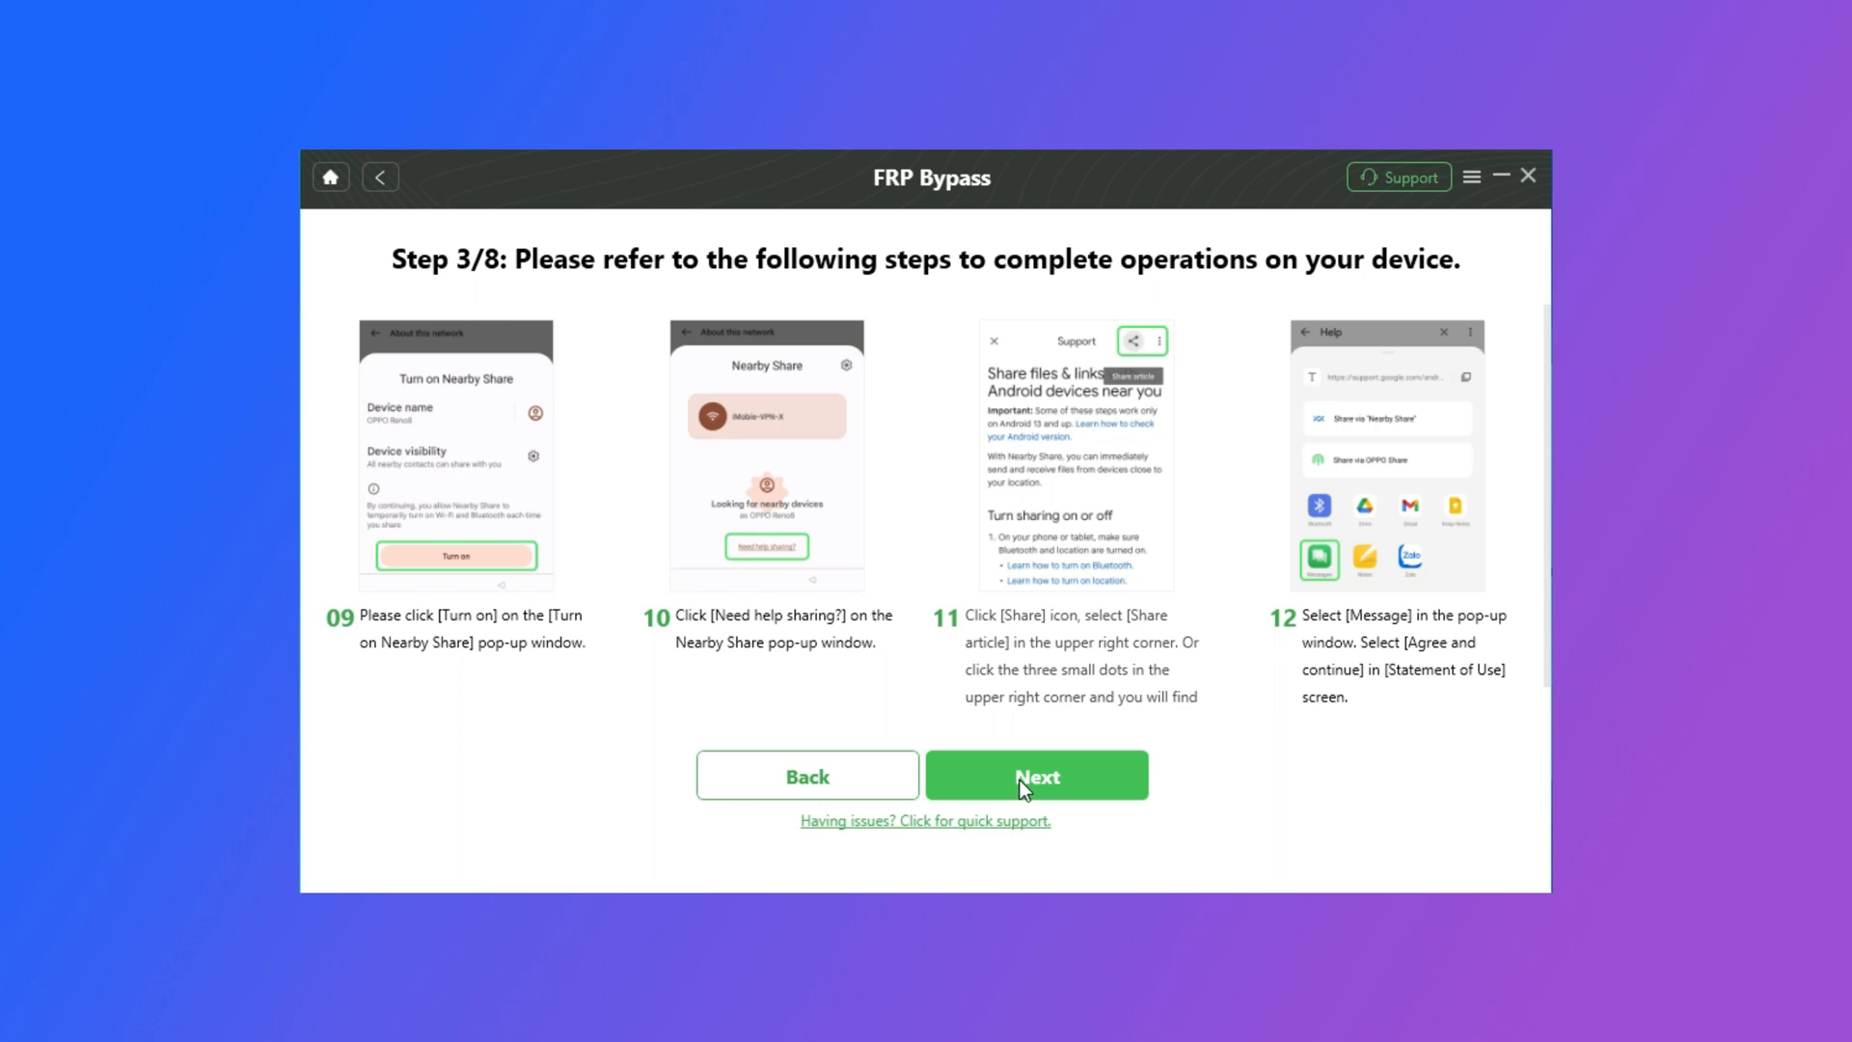
click(1020, 780)
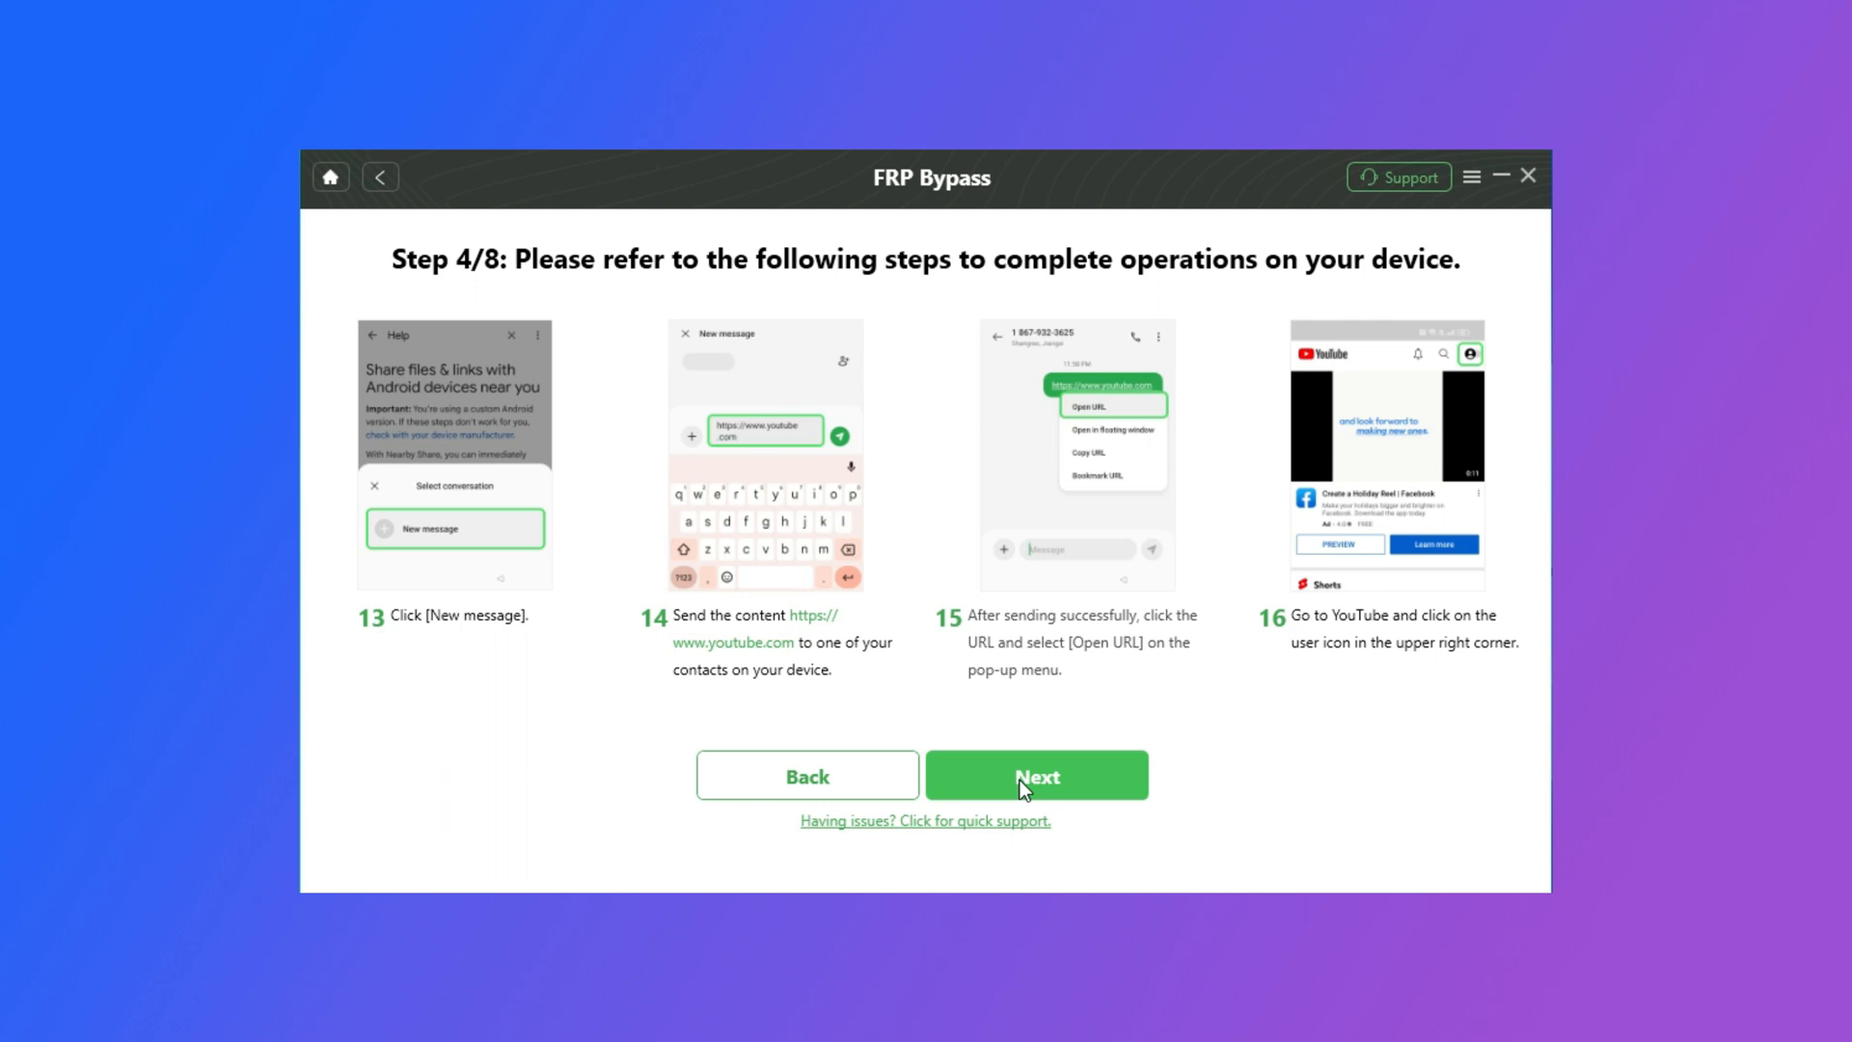
click(1020, 780)
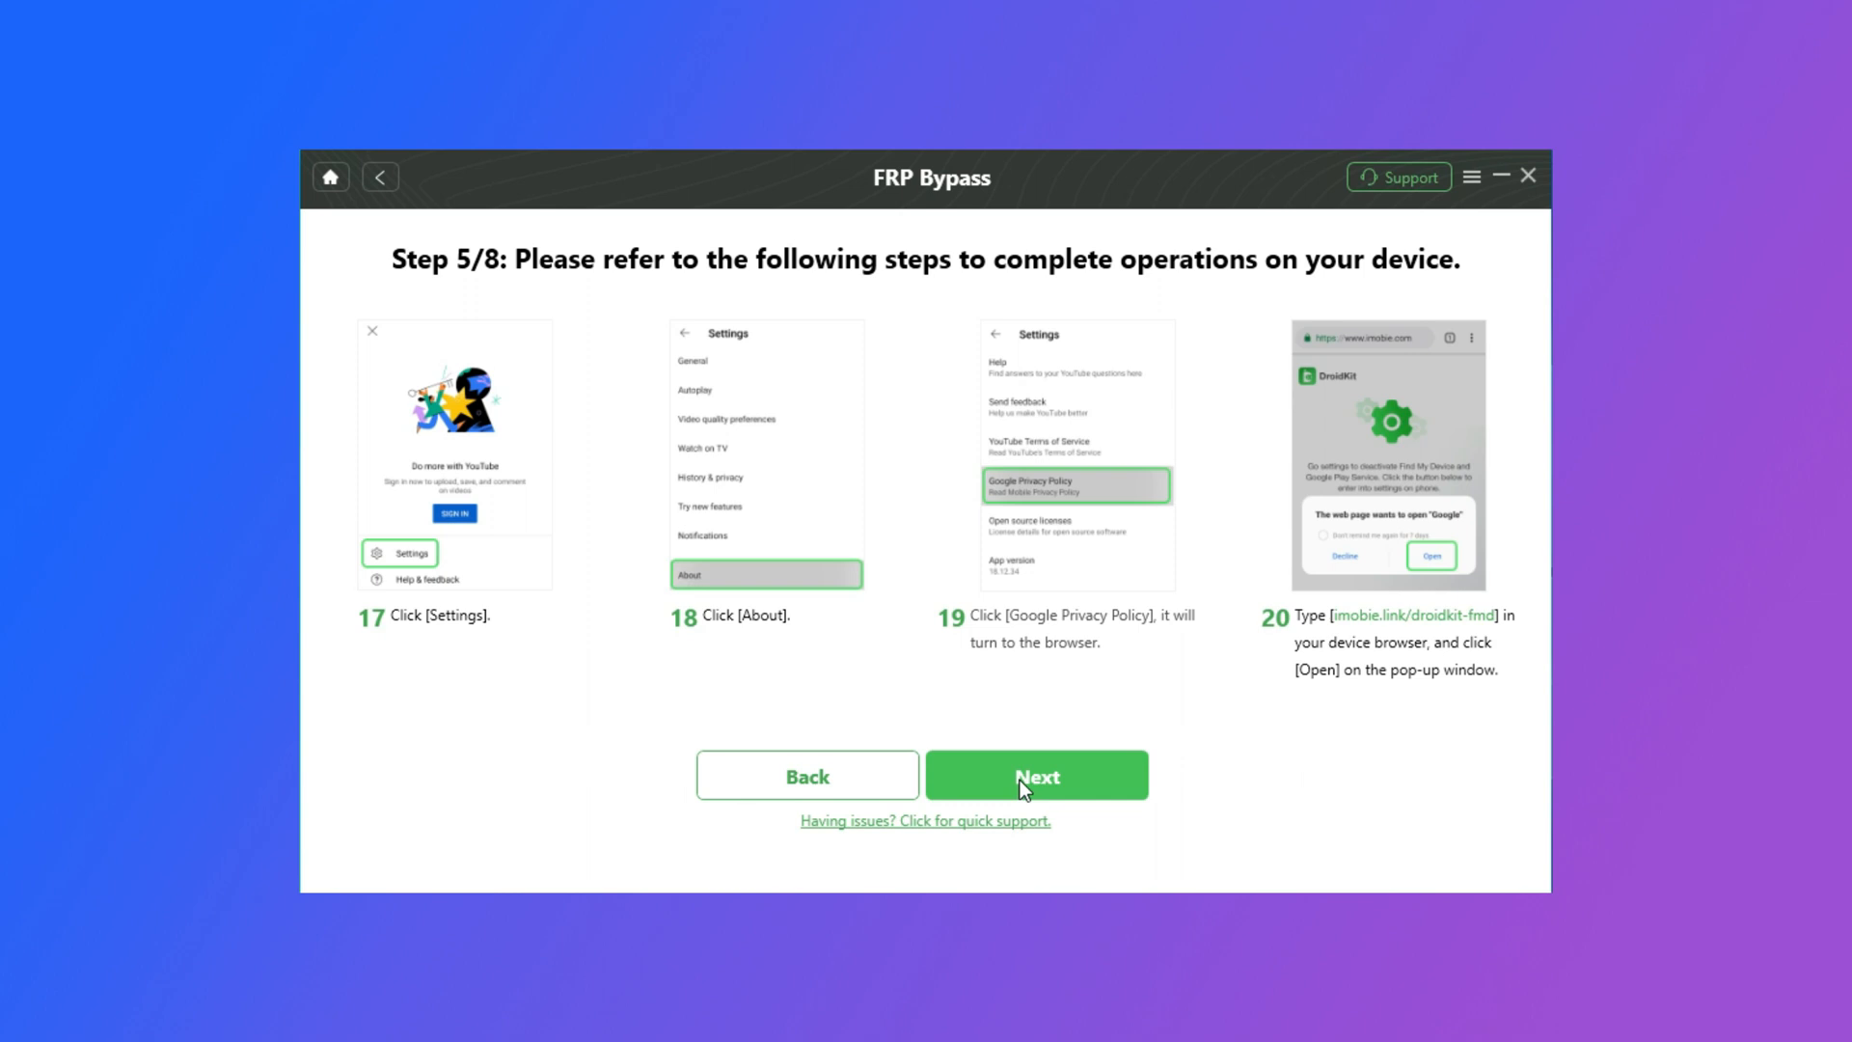
click(1020, 780)
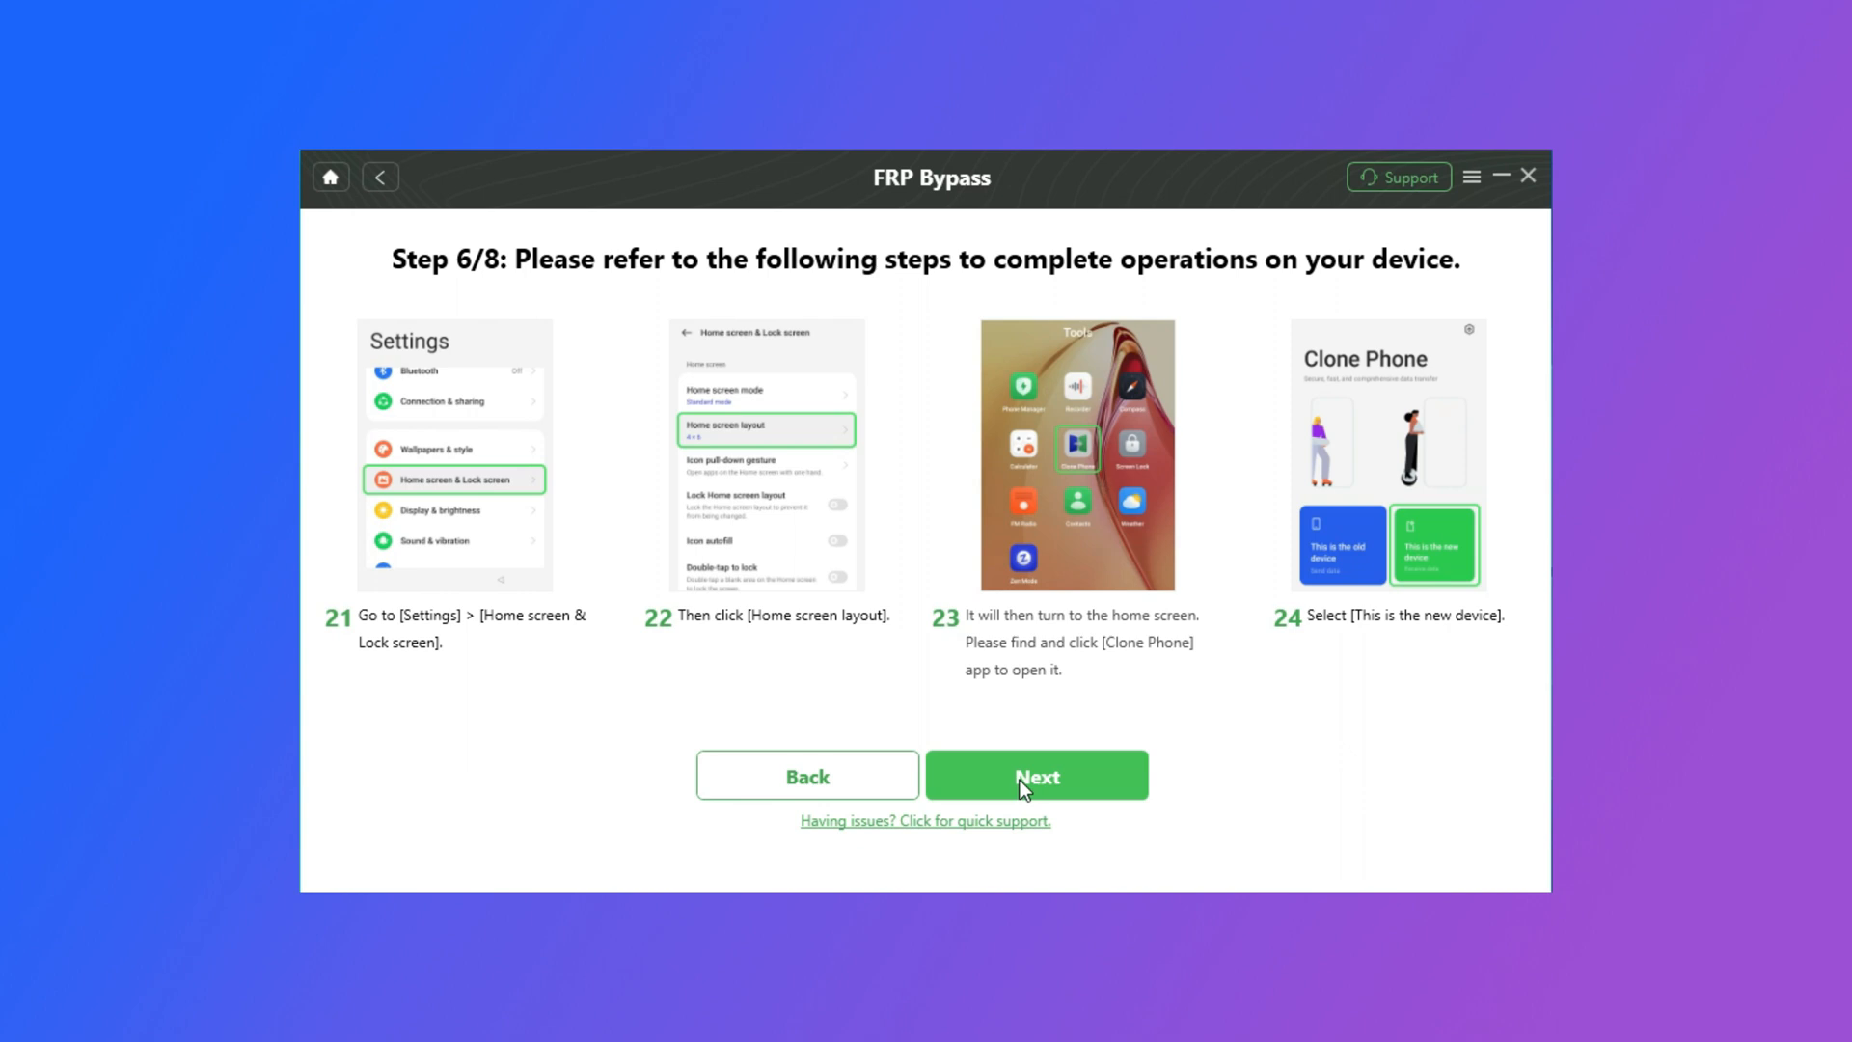
click(1020, 780)
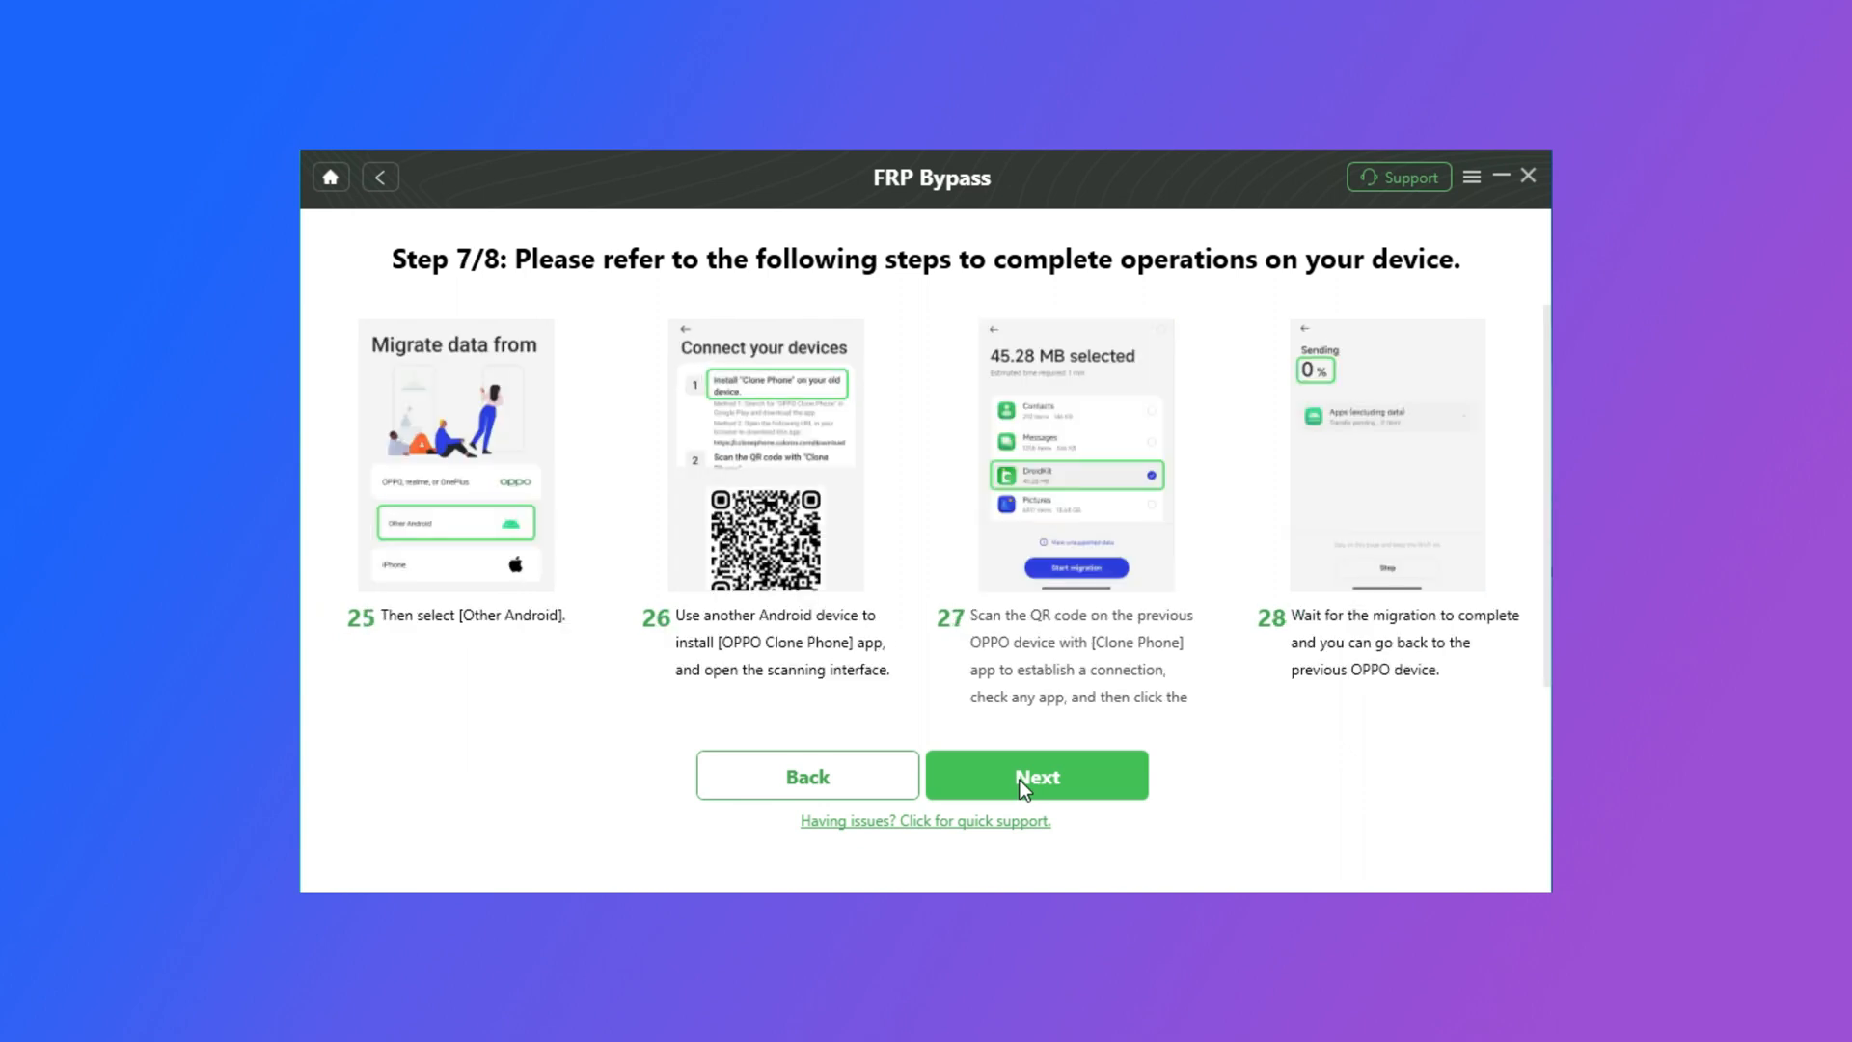
click(1021, 780)
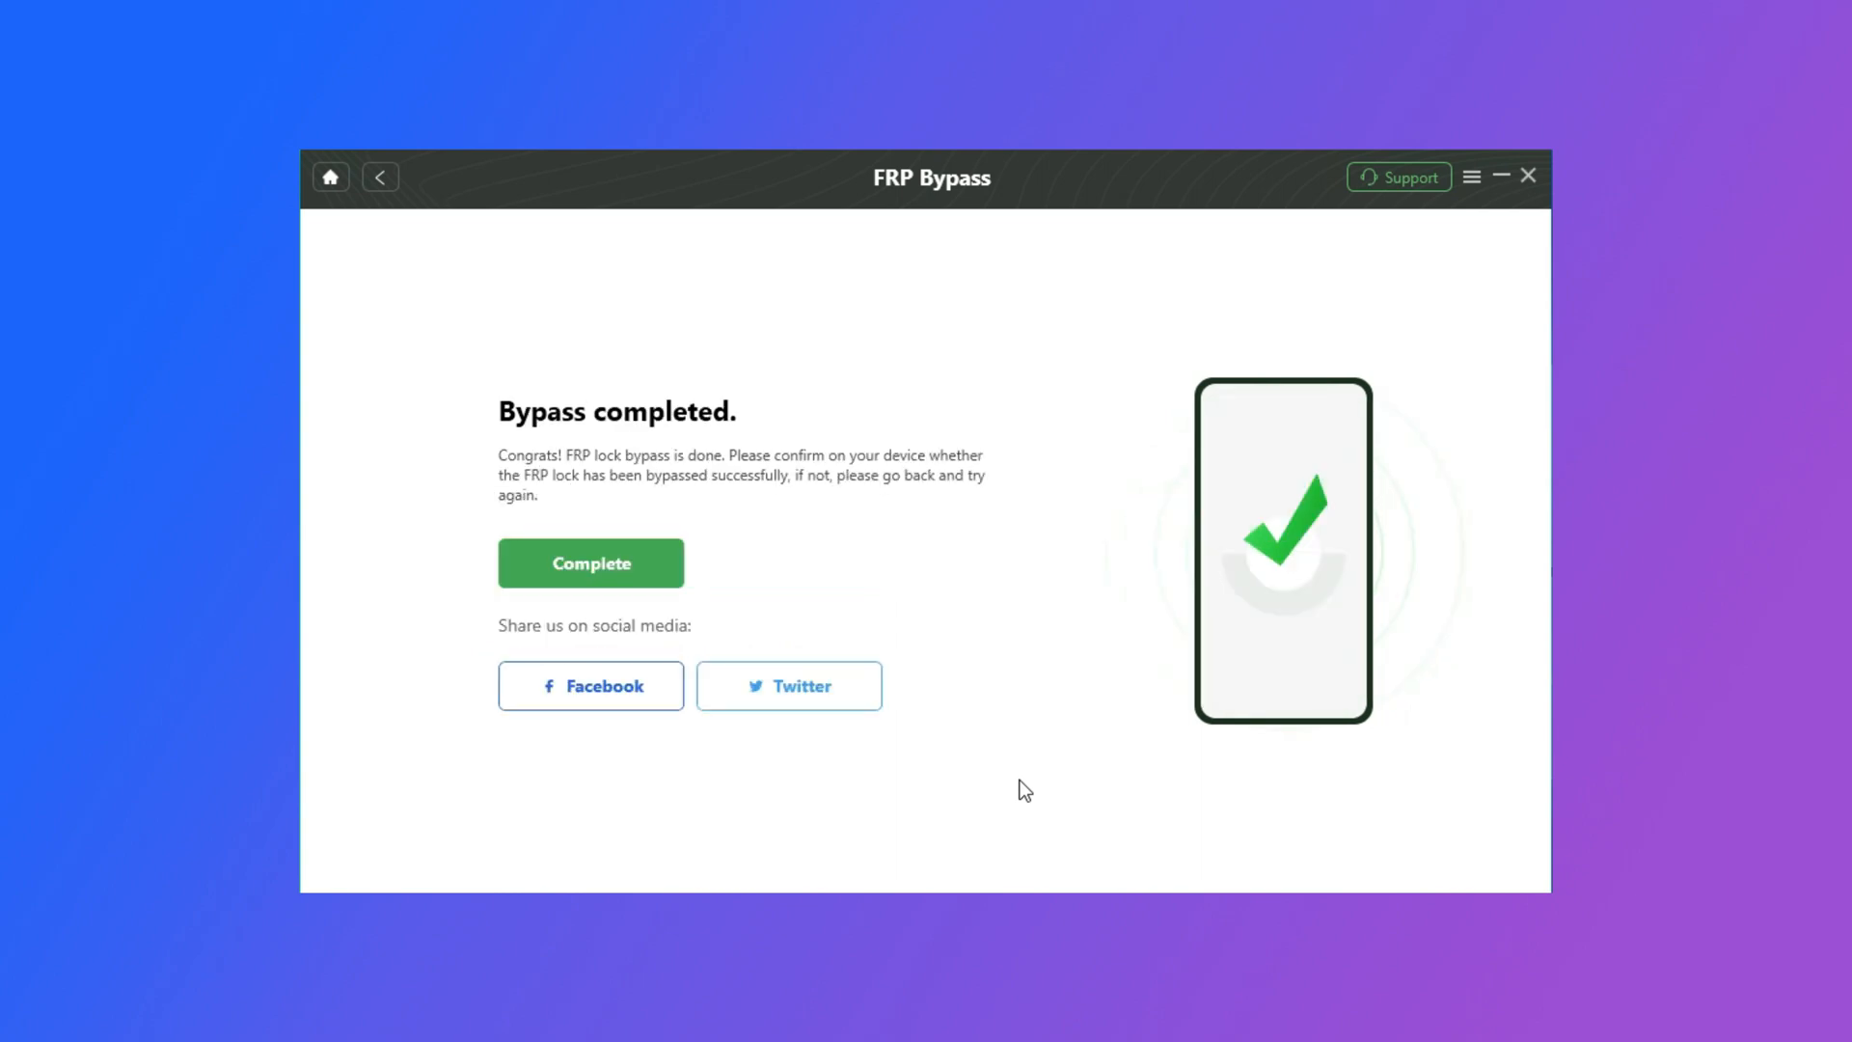
- Confirm Complete on the Bypass completed page to return to the FRP Bypass start screen
click(569, 579)
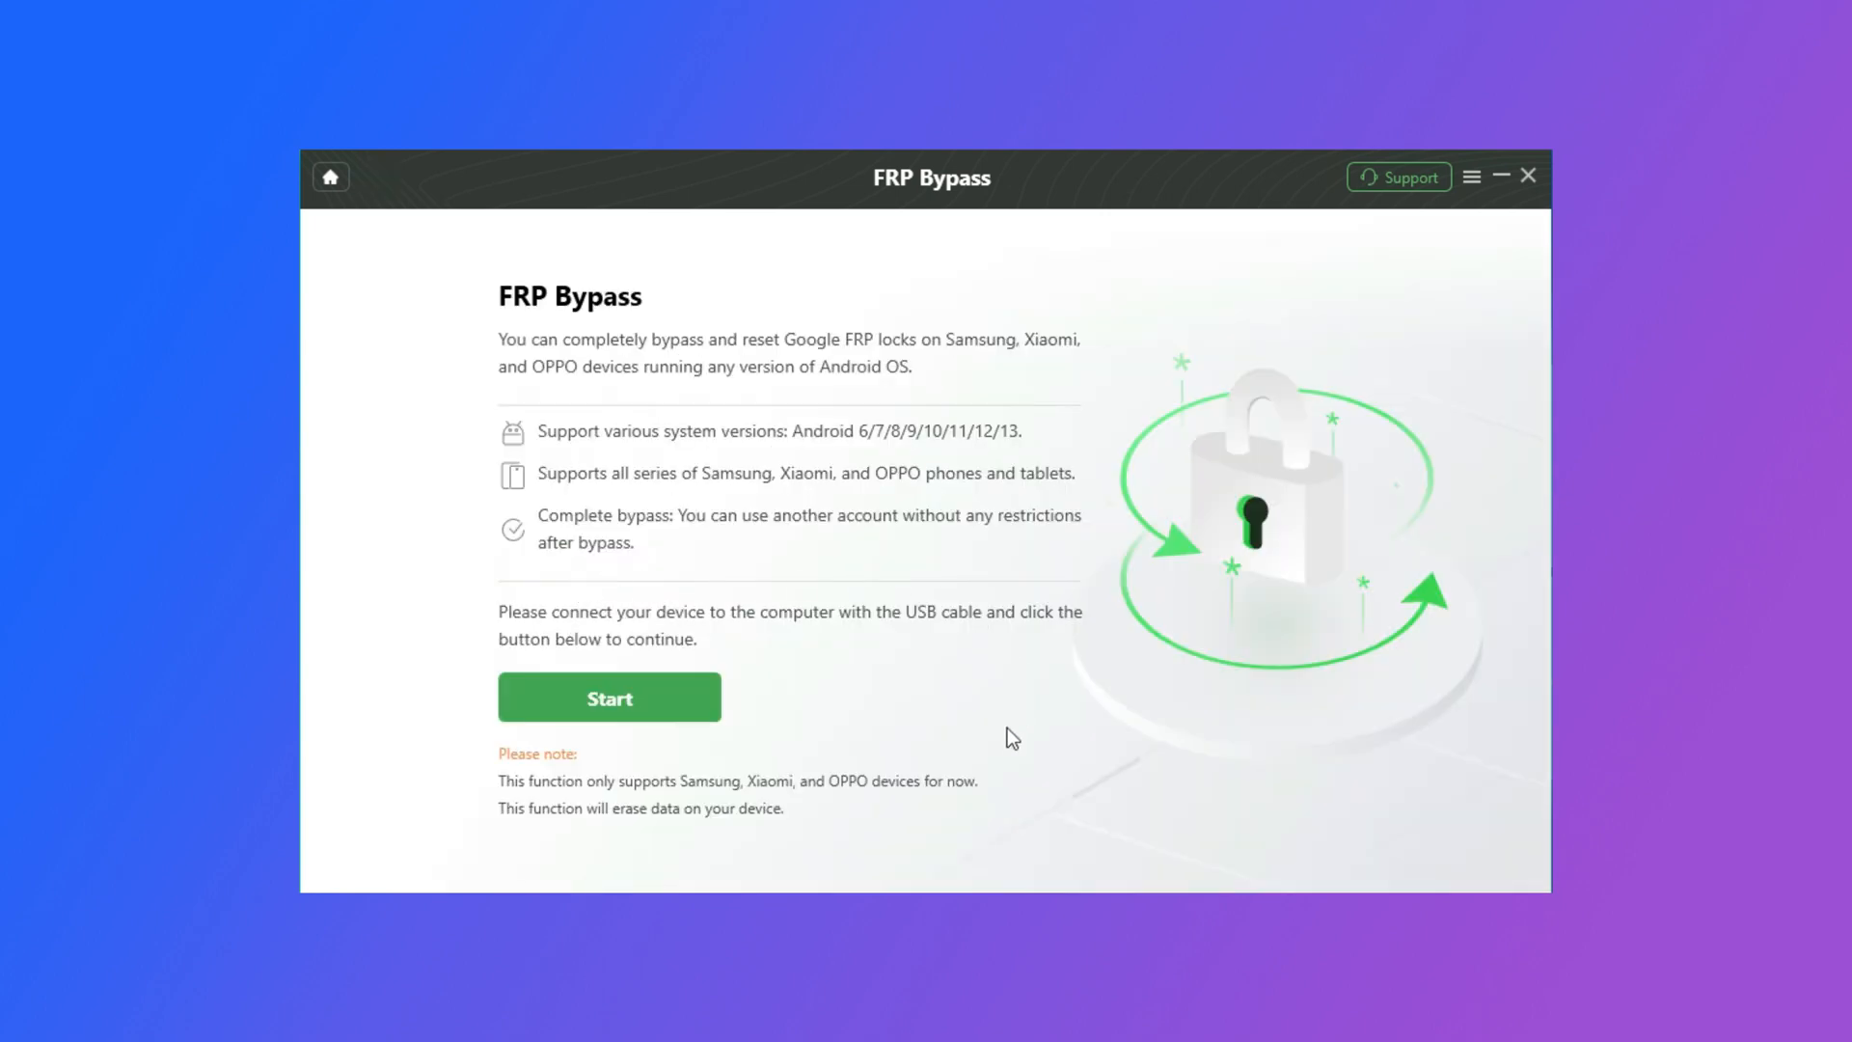